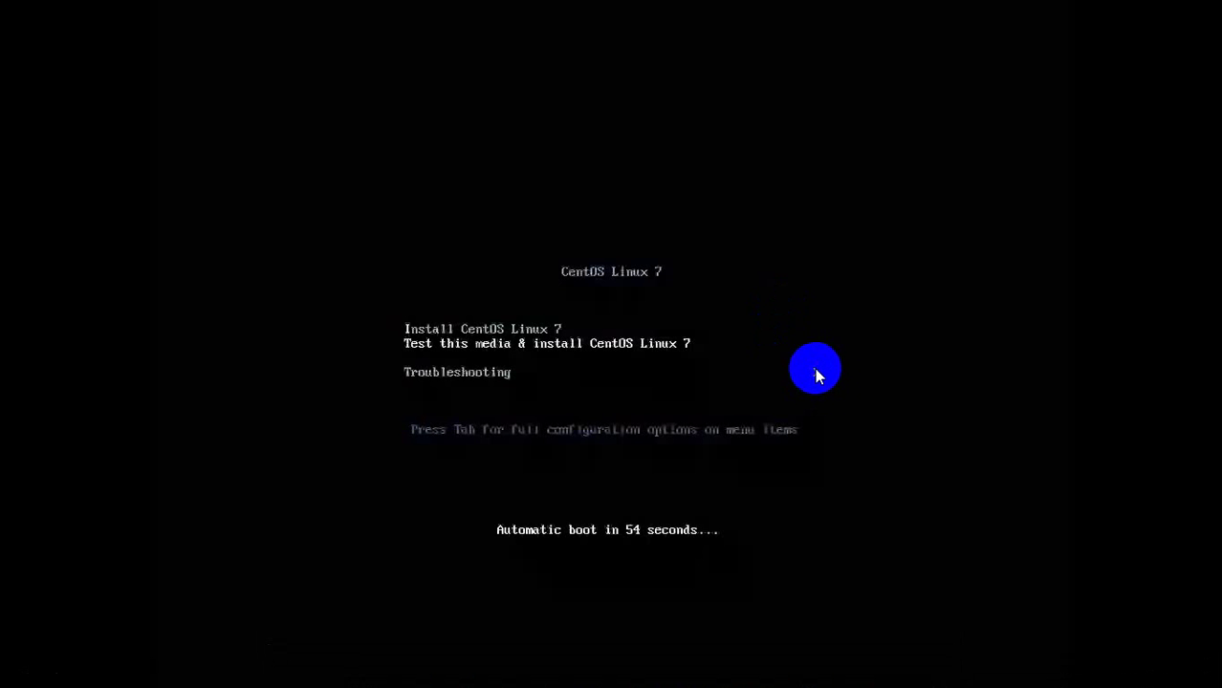
Choose 'Test this media & install CentOS Linux 7' at the boot menu to start the media check.
left_click(270, 672)
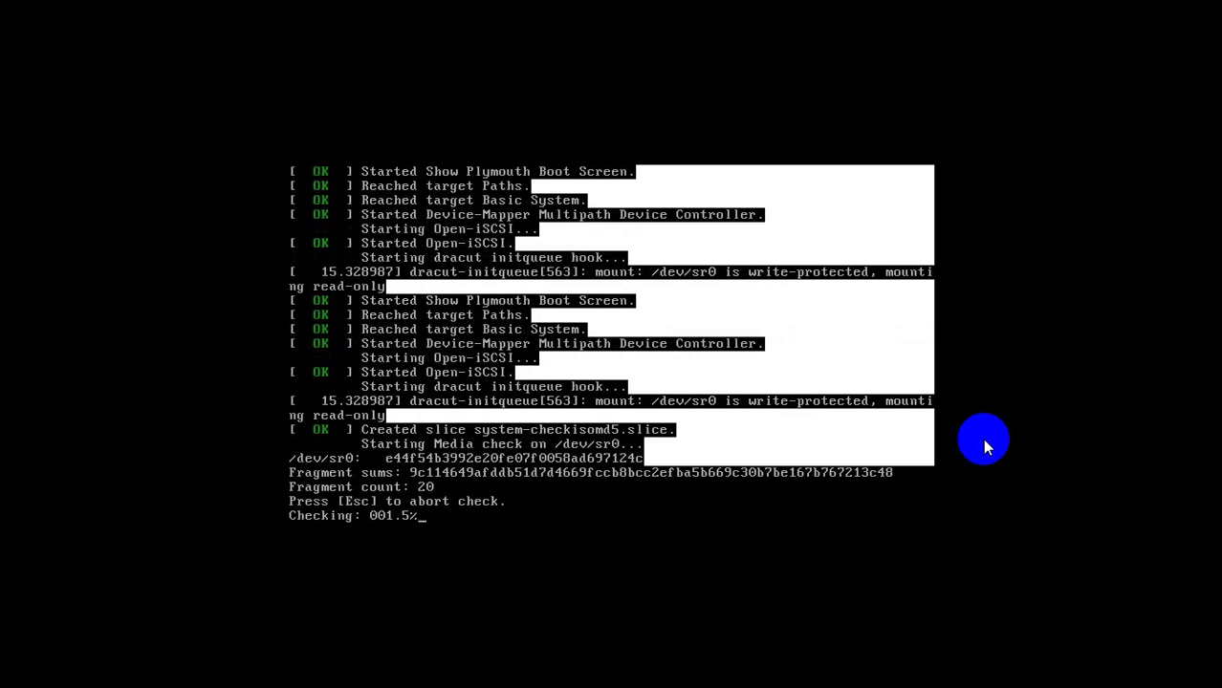
Abort the media check so the graphical welcome screen loads.
key("Escape")
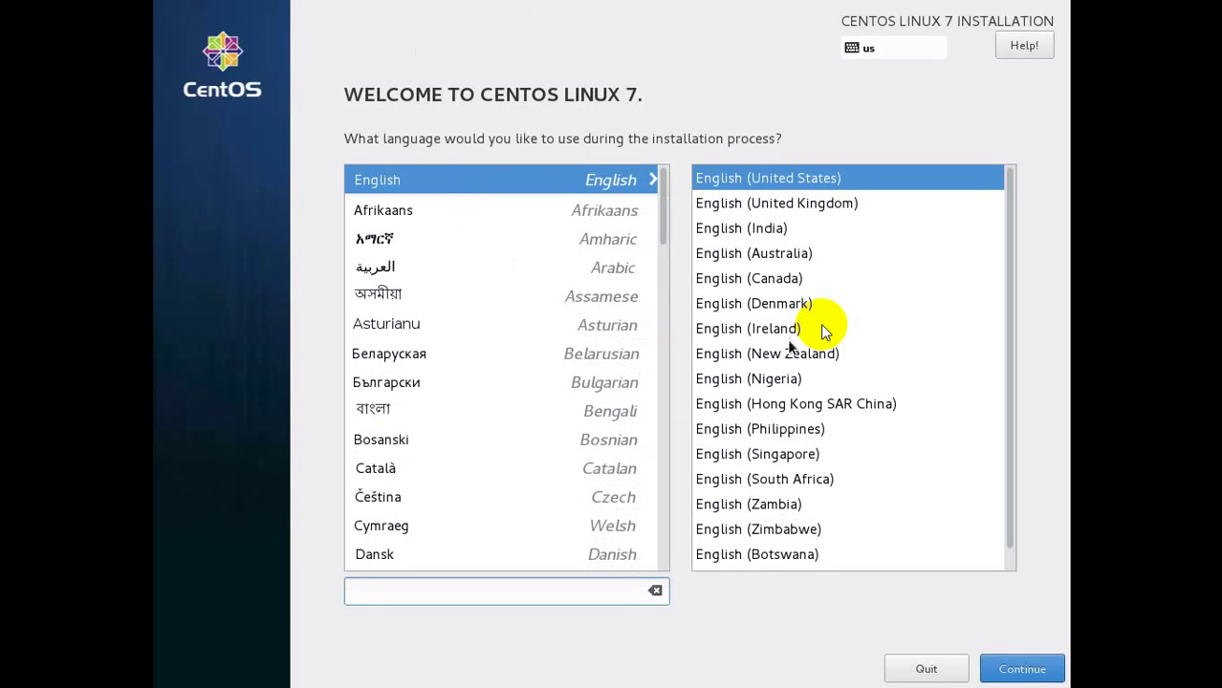
Keep English (United States) as the language and set the timezone to Asia/Kolkata.
left_click(1021, 669)
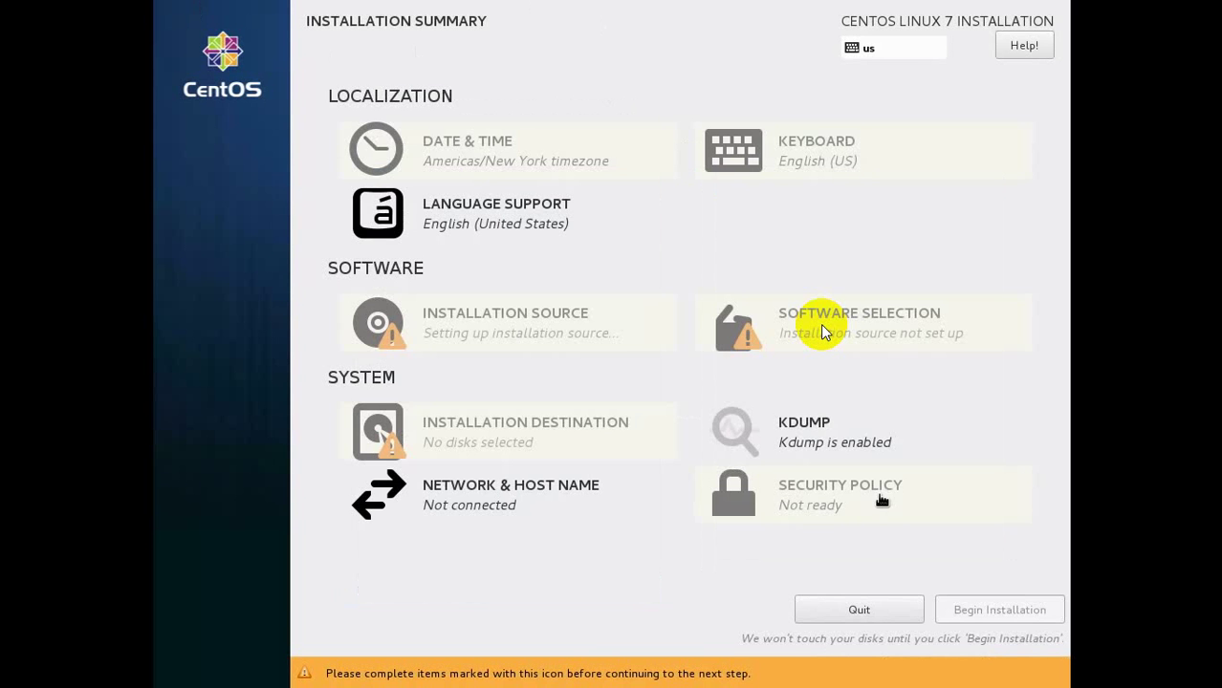
left_click(530, 162)
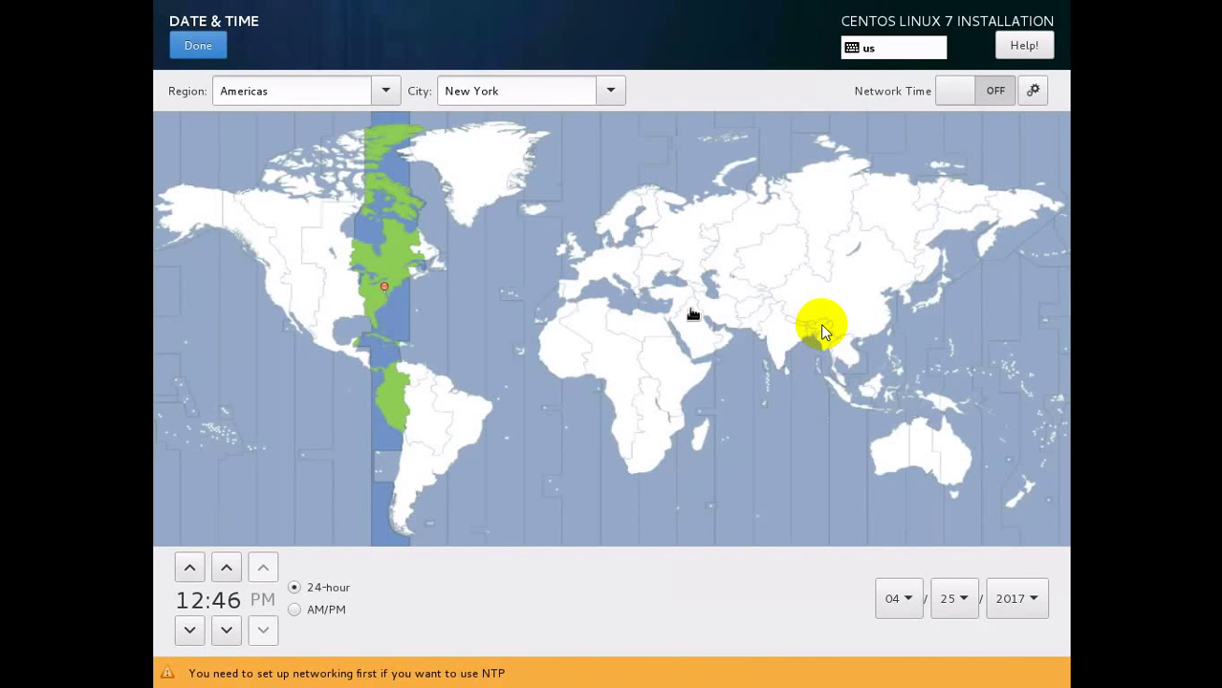
left_click(779, 344)
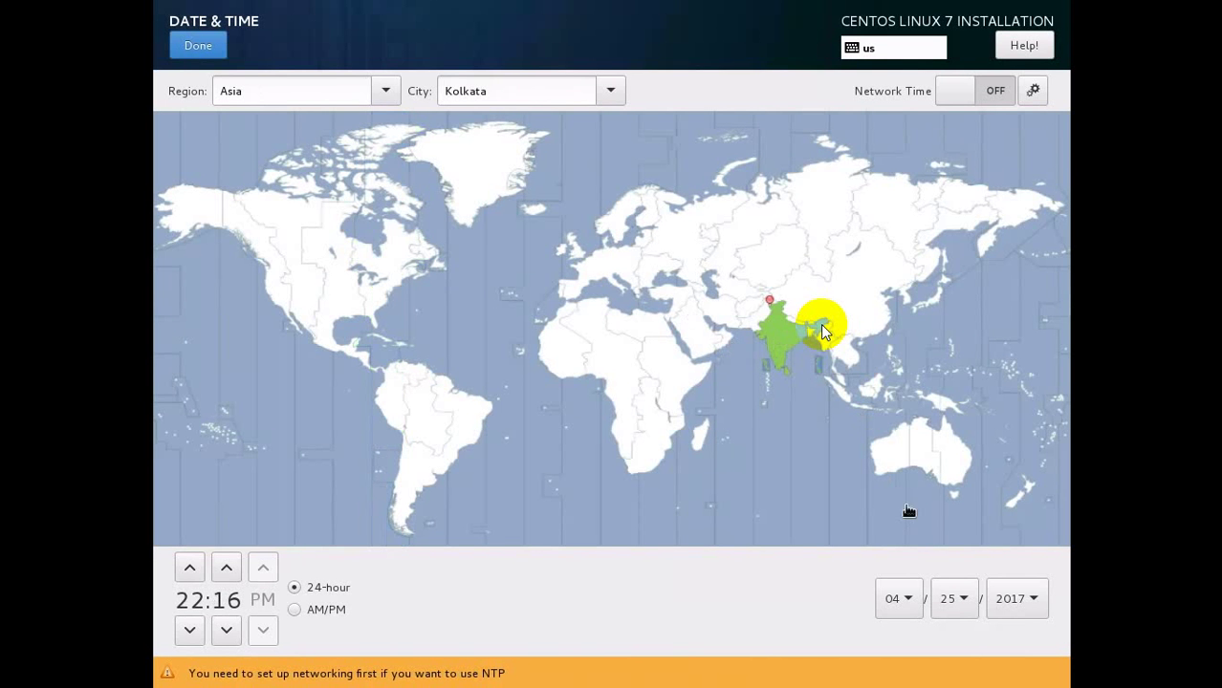
left_click(198, 45)
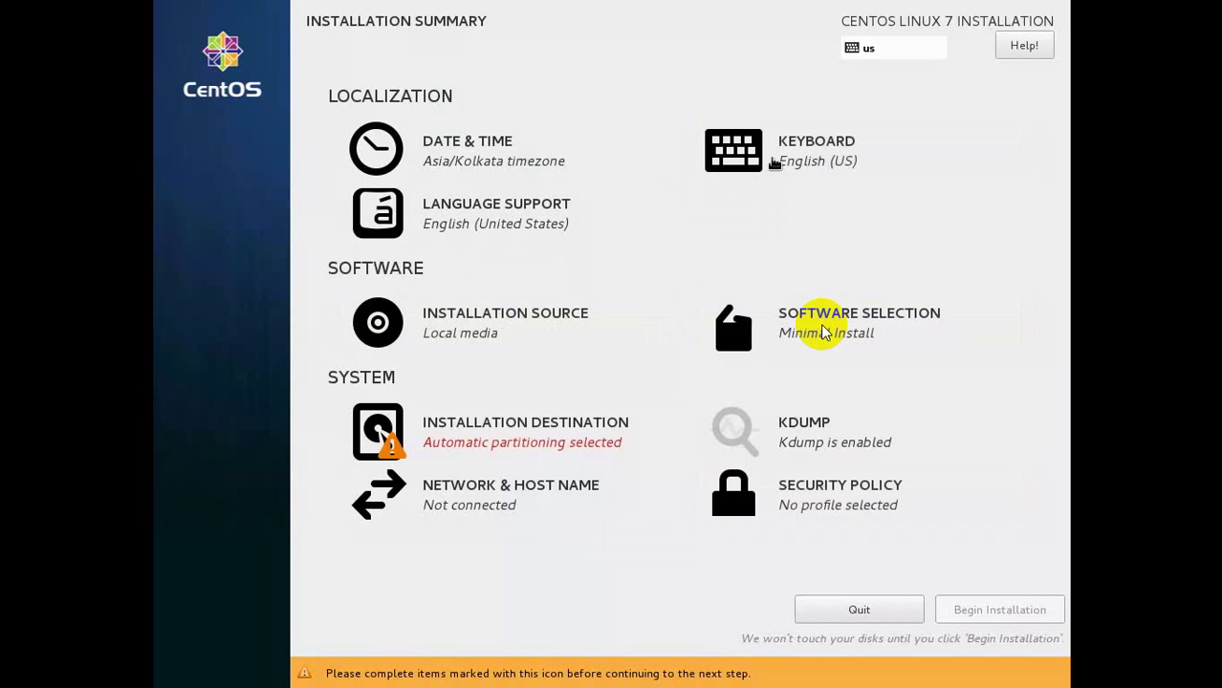
Leave the installation source as local media and bring up Software Selection.
left_click(463, 341)
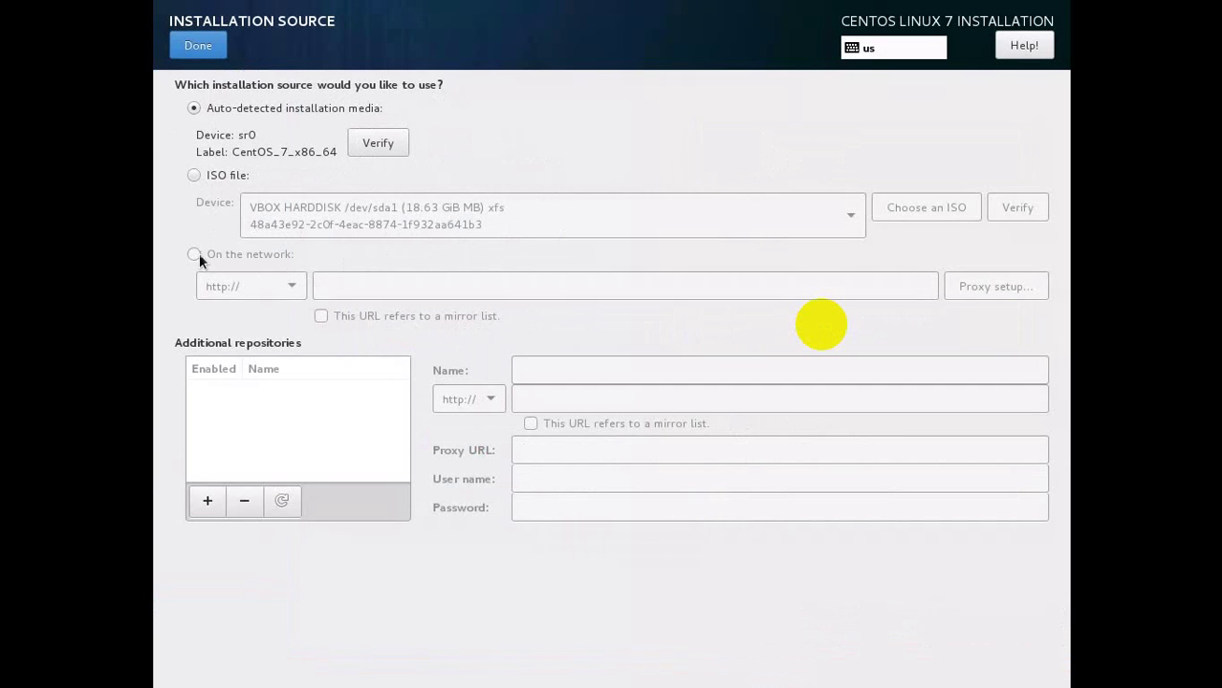
left_click(188, 55)
left_click(817, 344)
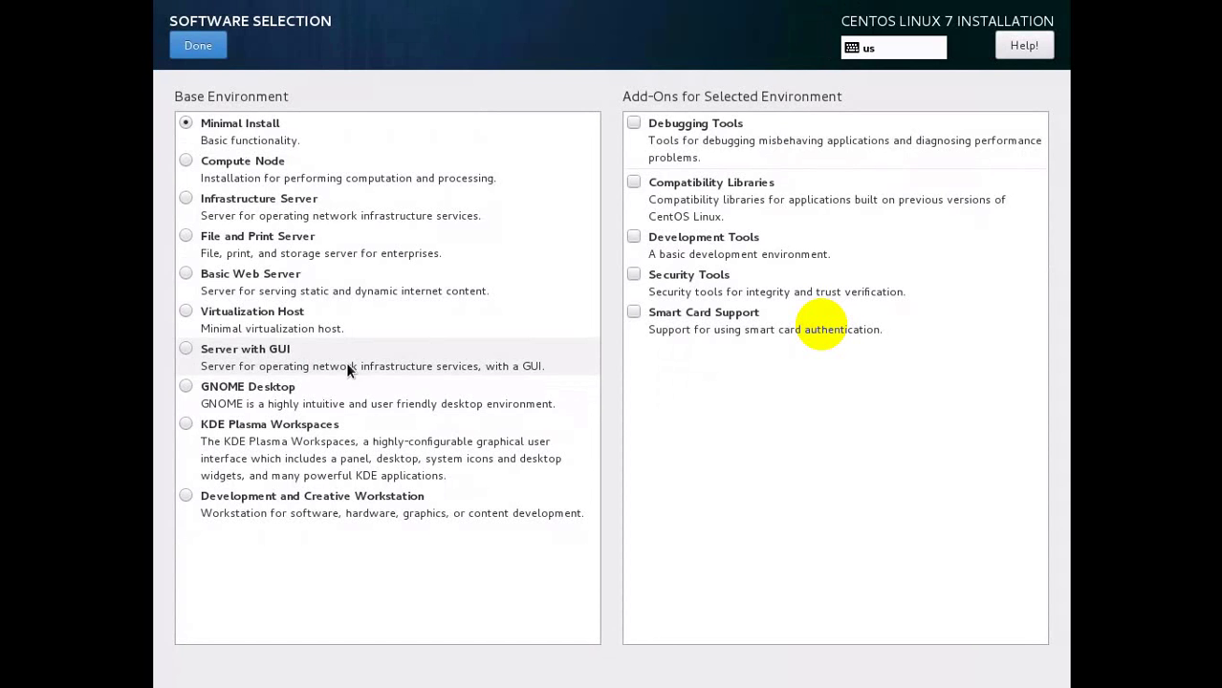
Make GNOME Desktop the base environment and confirm the software selection.
left_click(186, 388)
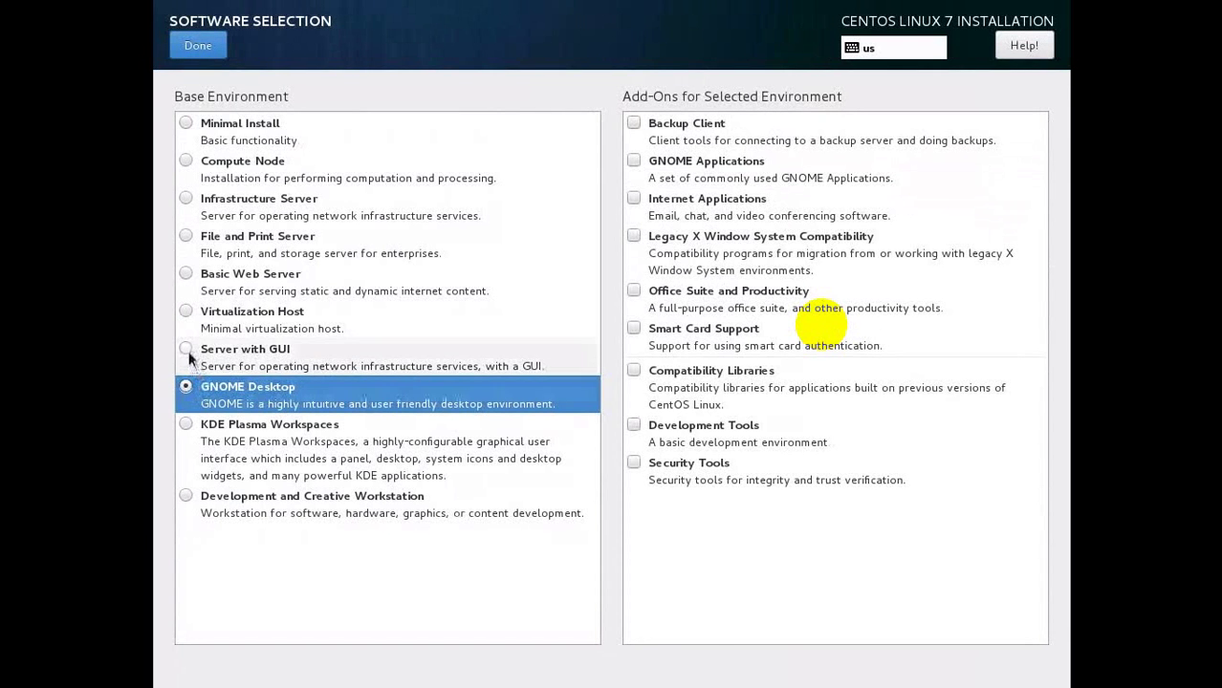
left_click(188, 348)
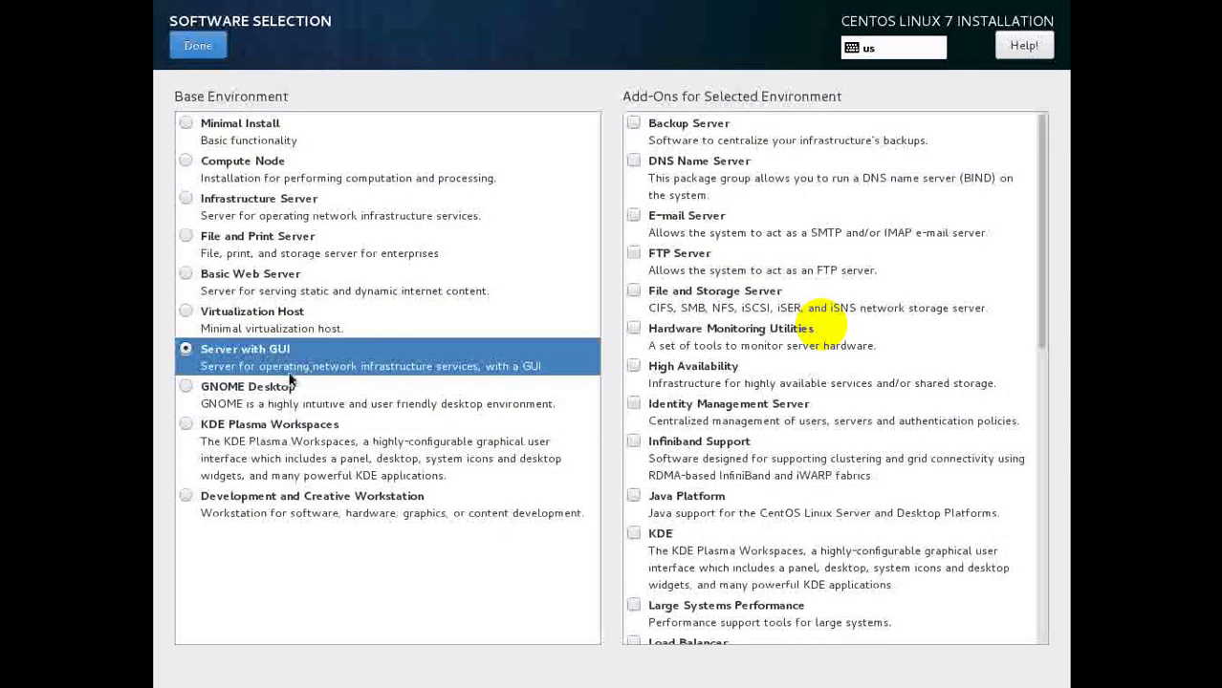
left_click(182, 385)
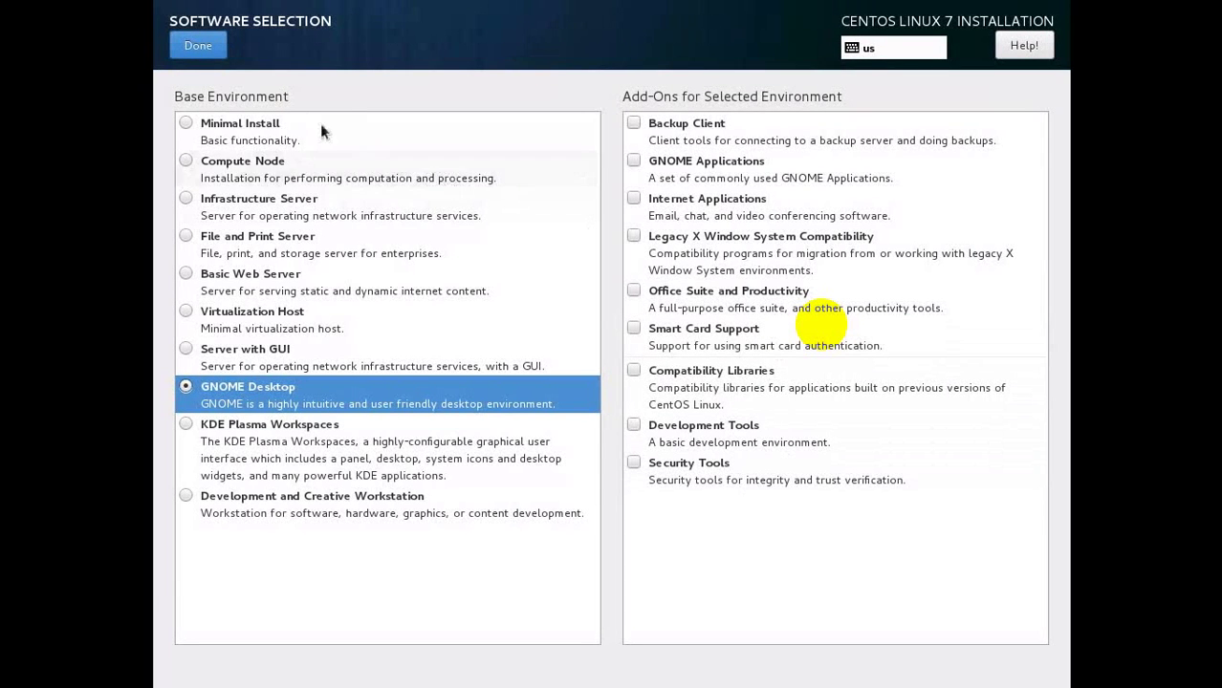
left_click(212, 54)
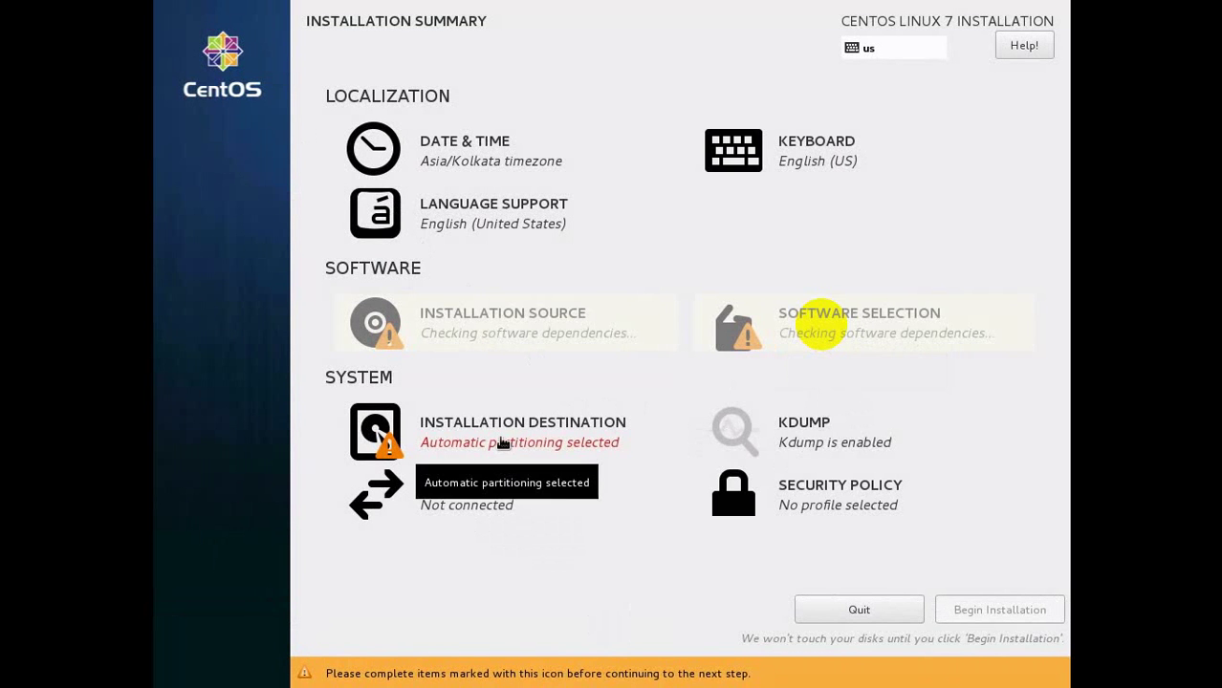
Choose manual partitioning ('I will configure partitioning') for the installation destination.
left_click(502, 444)
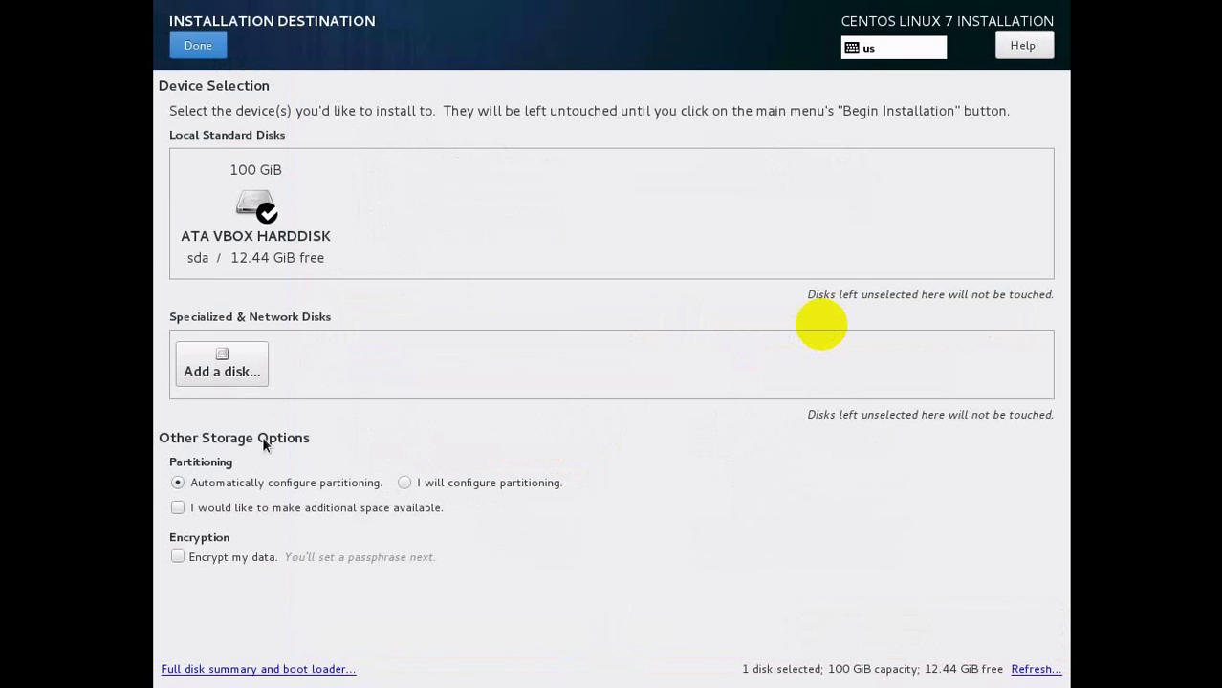
left_click(402, 484)
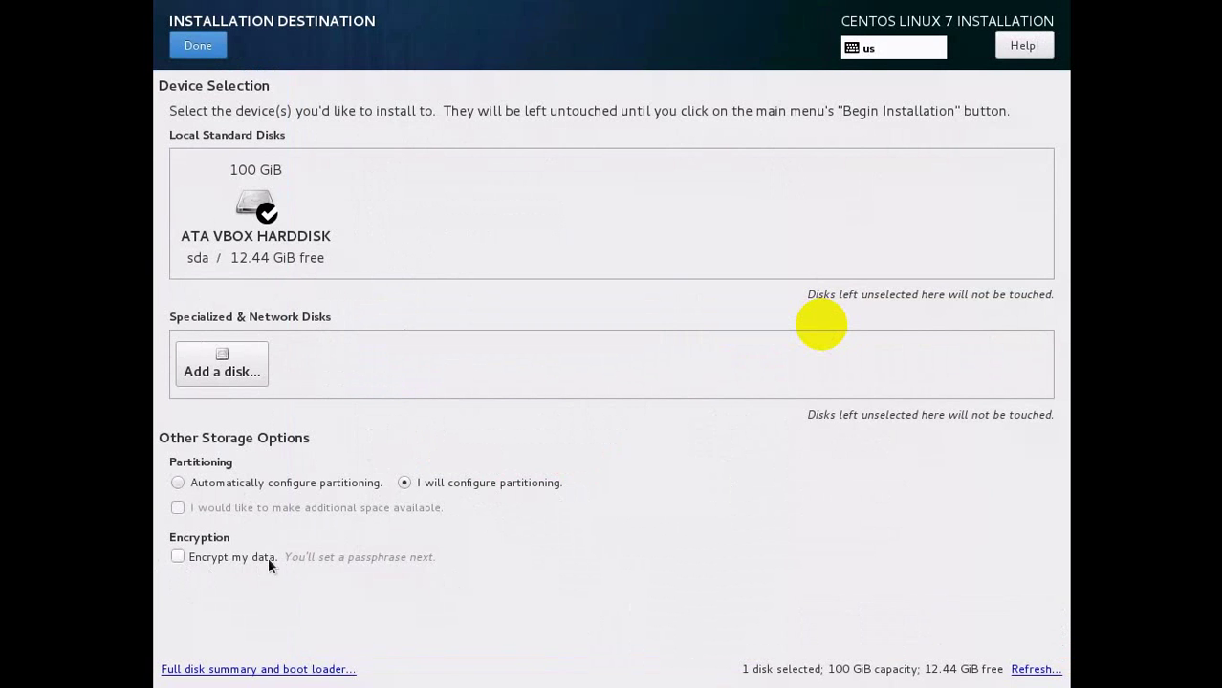
left_click(187, 48)
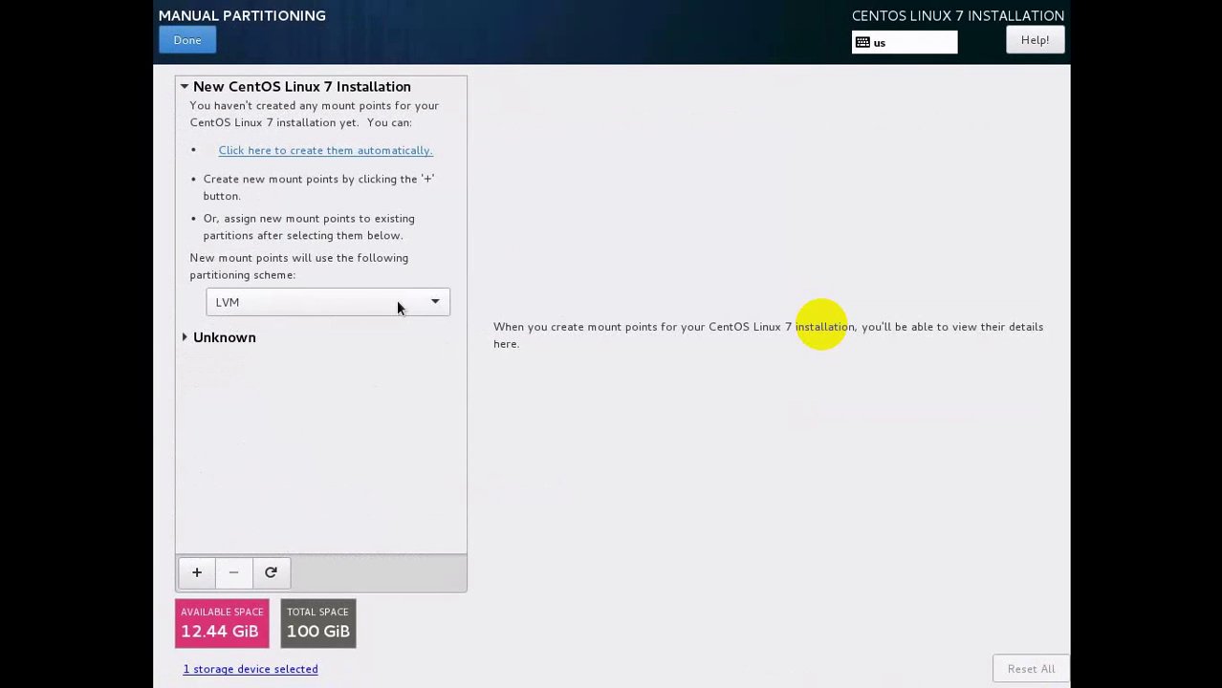
Add a / root mount point with a desired capacity of 50 GB.
left_click(196, 575)
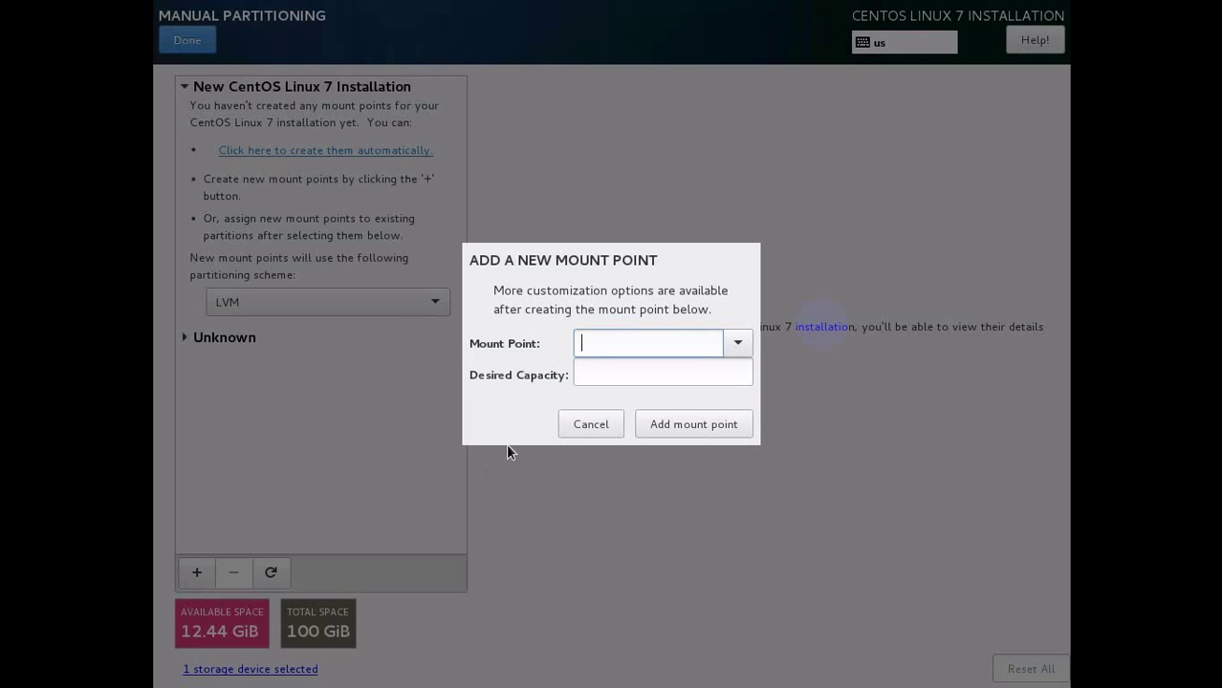
left_click(735, 350)
left_click(667, 380)
left_click(602, 370)
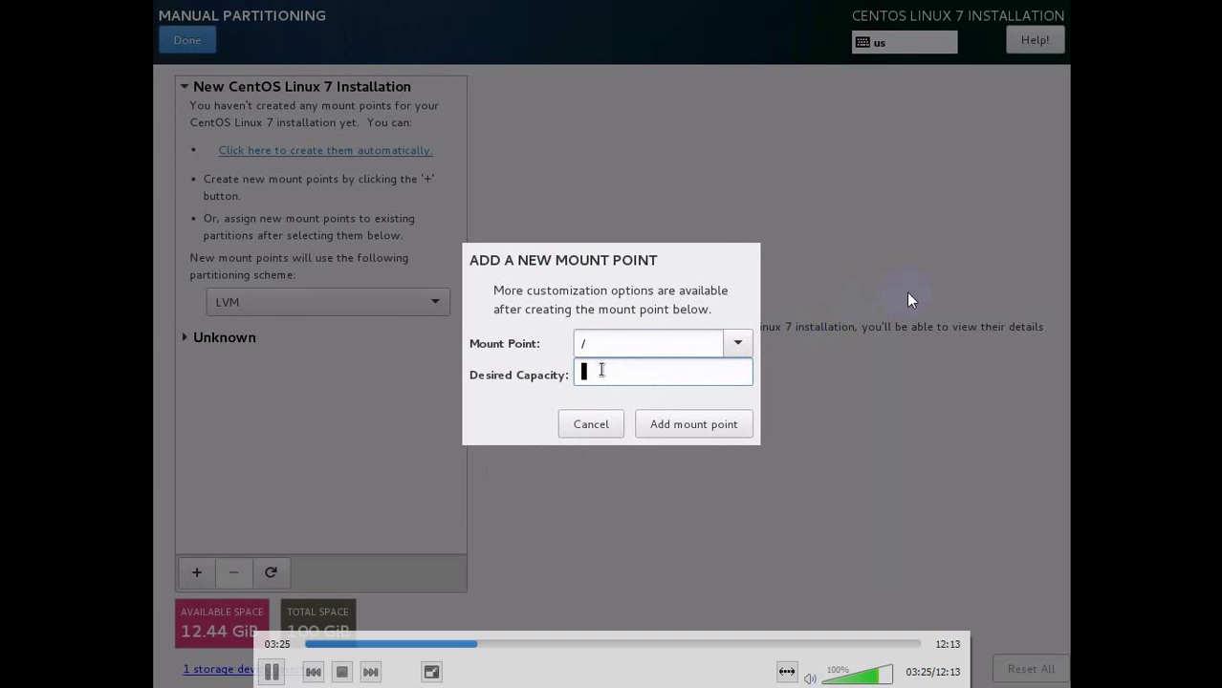
type("50")
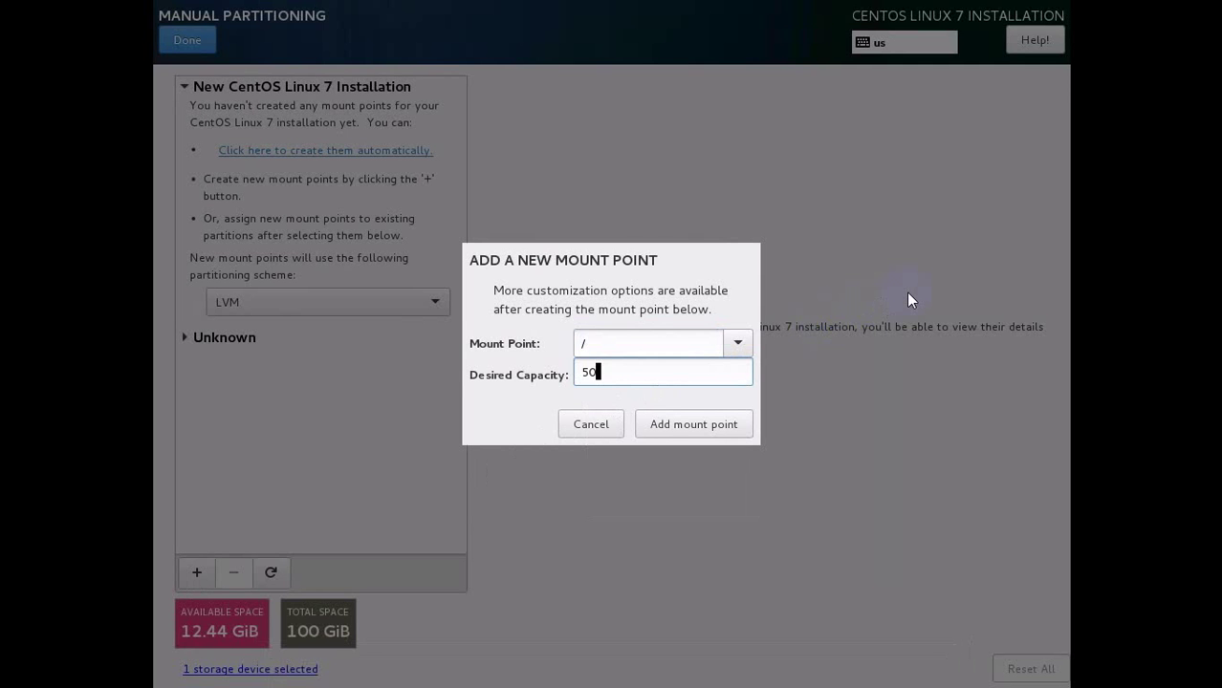
type(" GB")
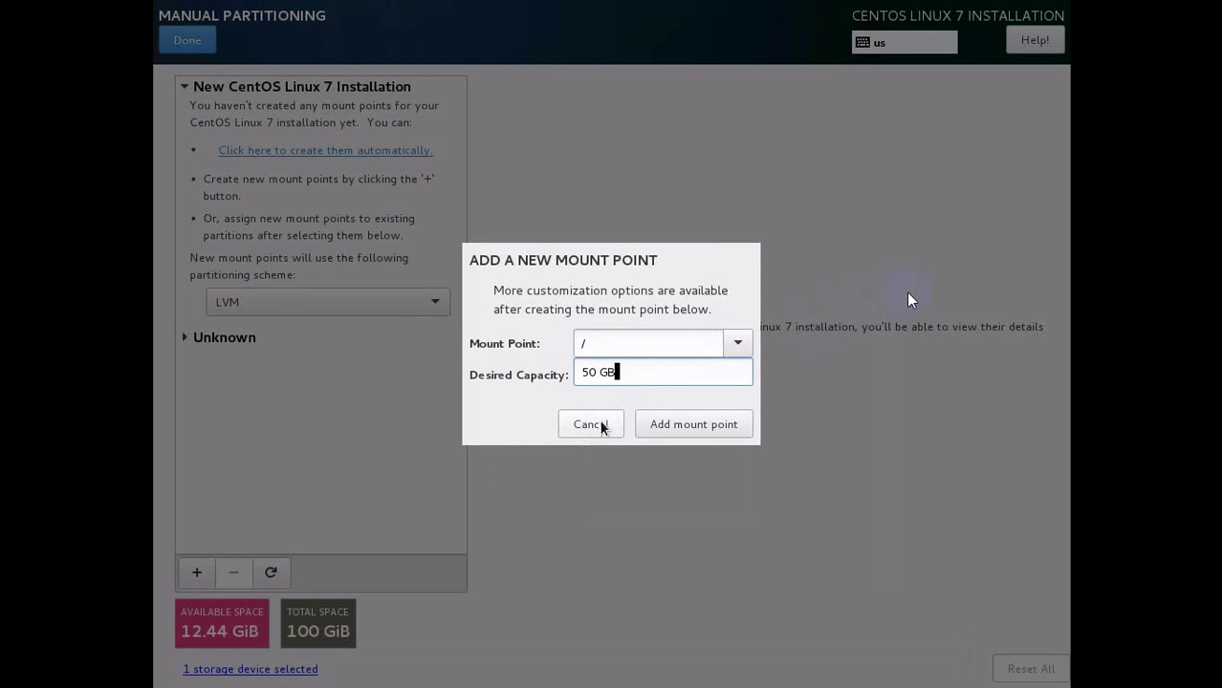
left_click(666, 435)
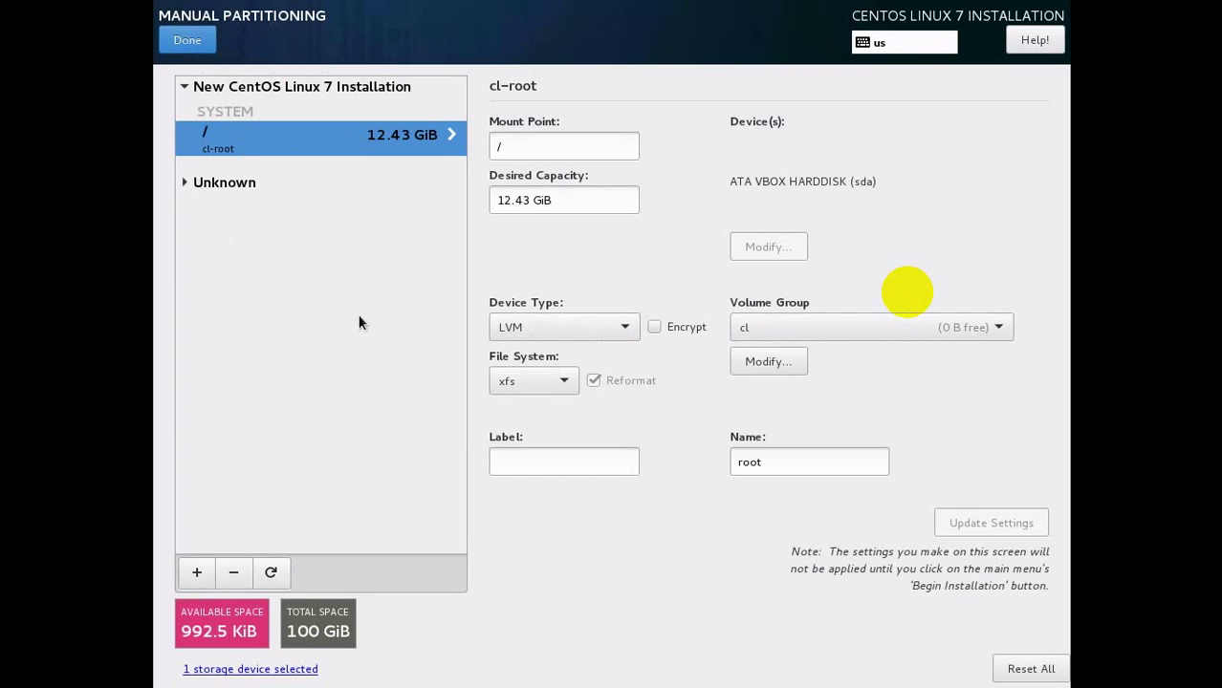
Finish partitioning despite the storage error and accept the summarized changes.
left_click(190, 42)
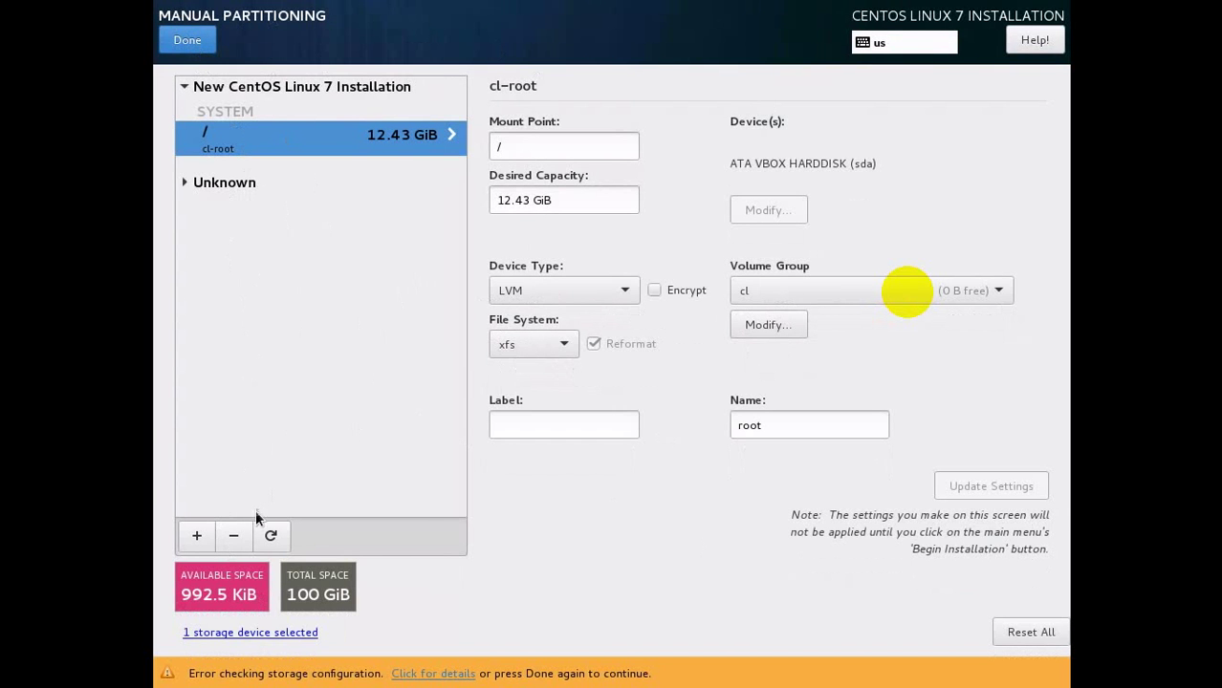
left_click(195, 44)
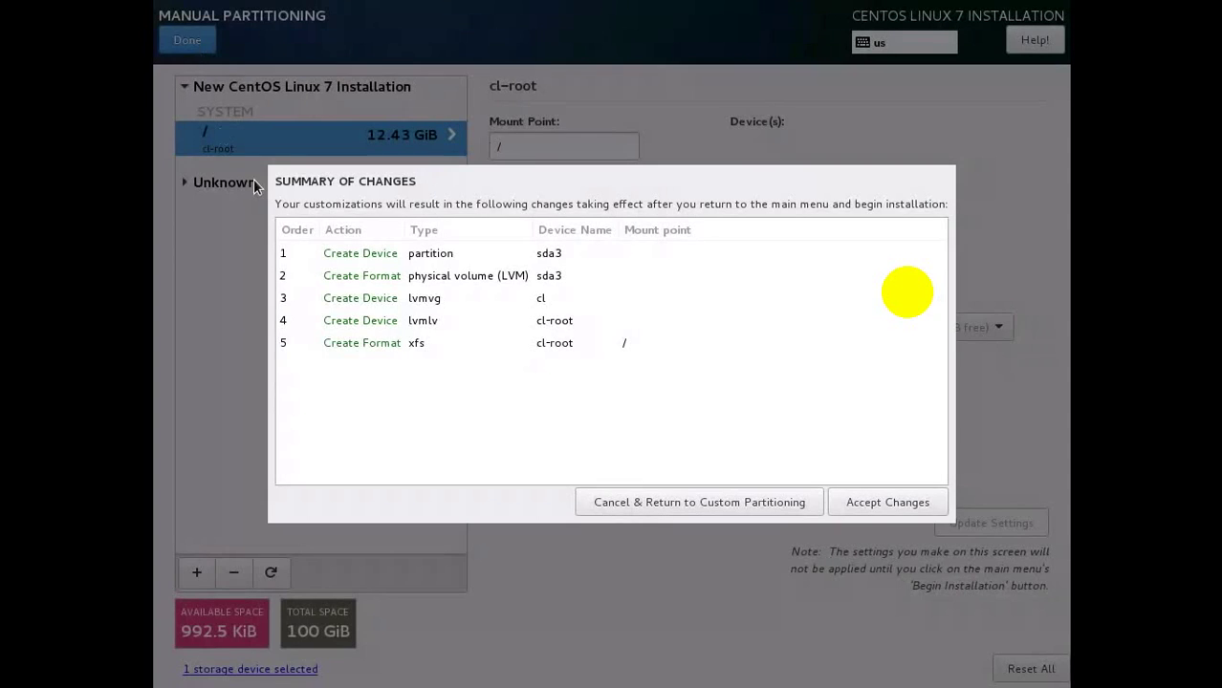
left_click(873, 503)
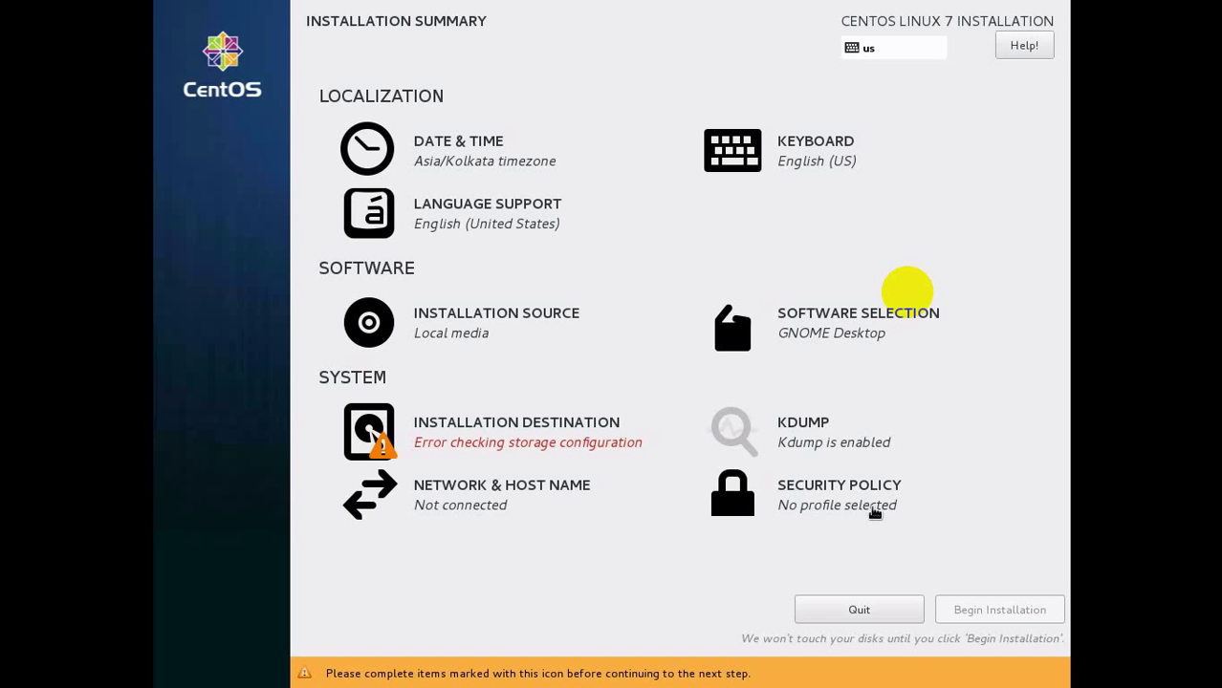
Reselect the 100 GiB ATA VBOX HARDDISK as the target and return to manual partitioning.
left_click(533, 430)
left_click(275, 256)
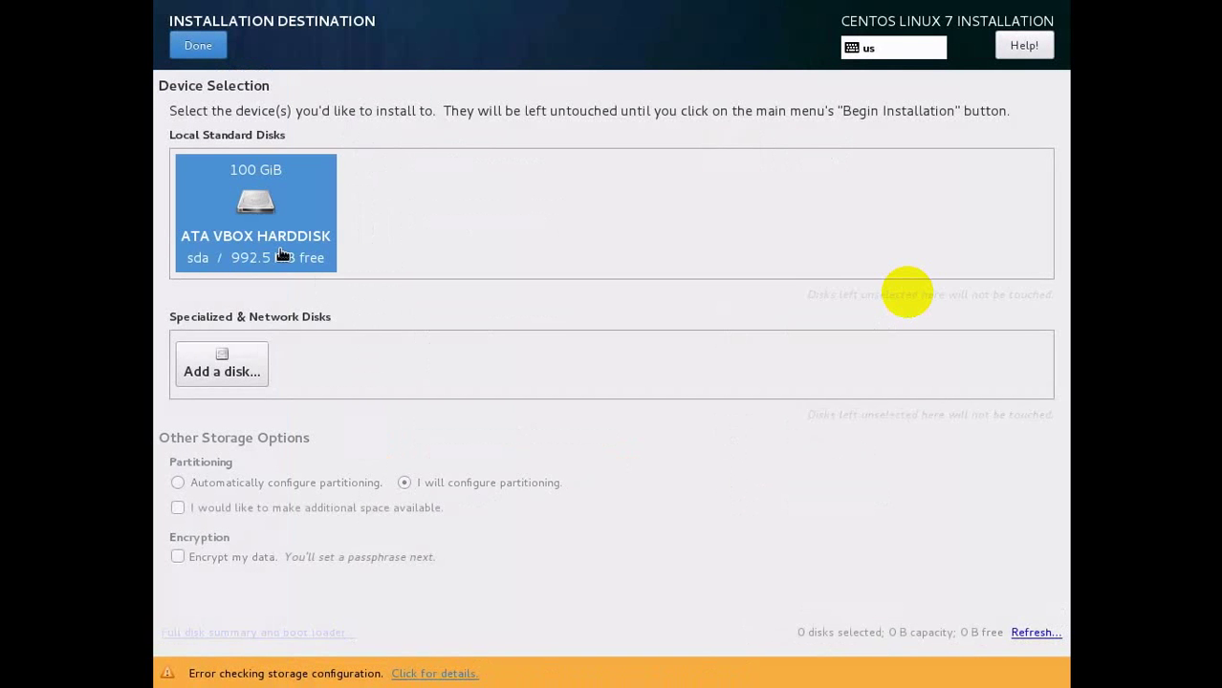
left_click(244, 378)
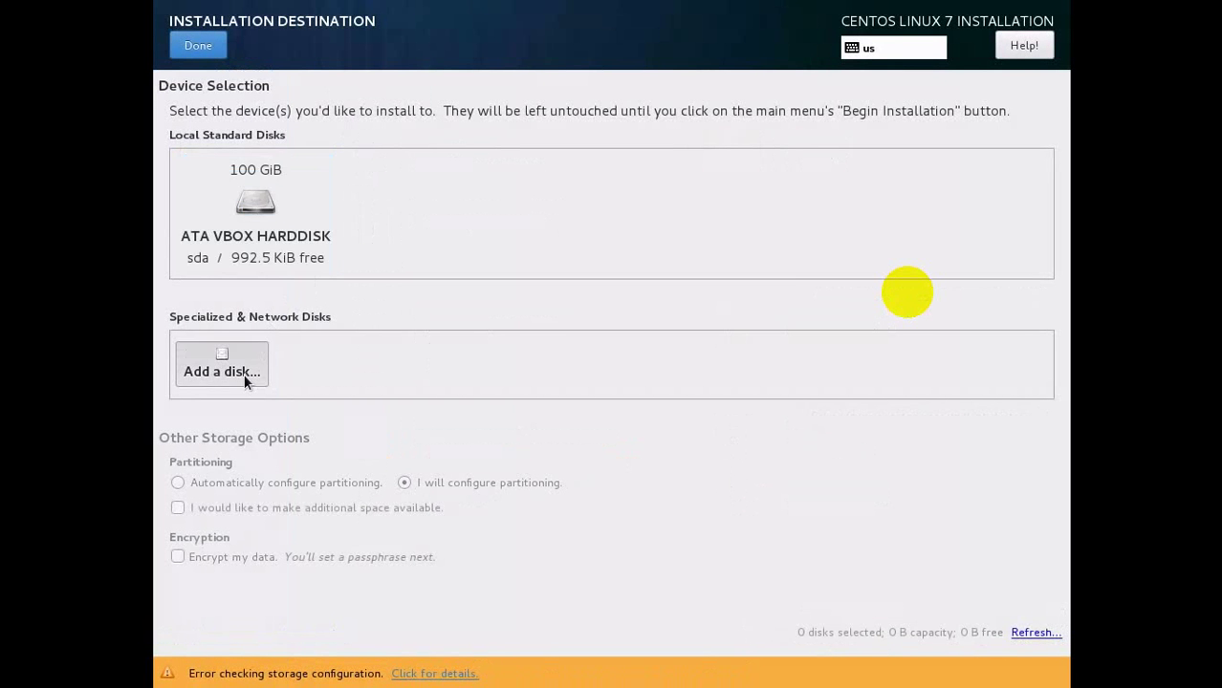
left_click(187, 40)
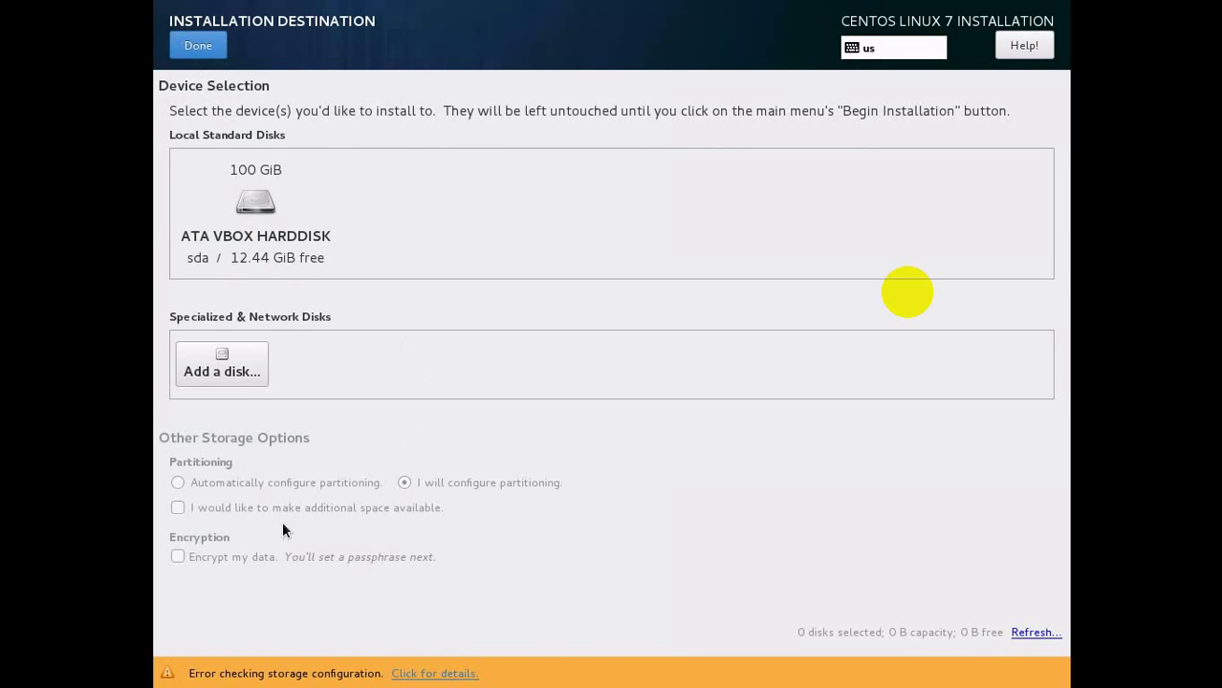
left_click(199, 48)
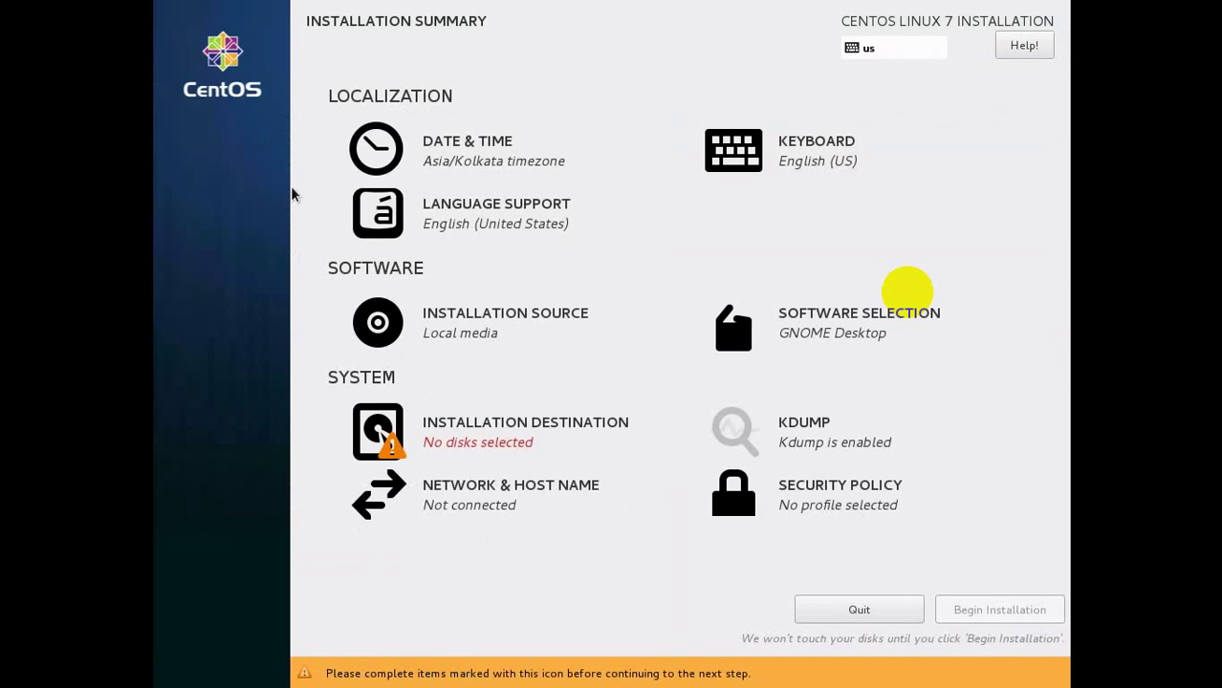
left_click(496, 451)
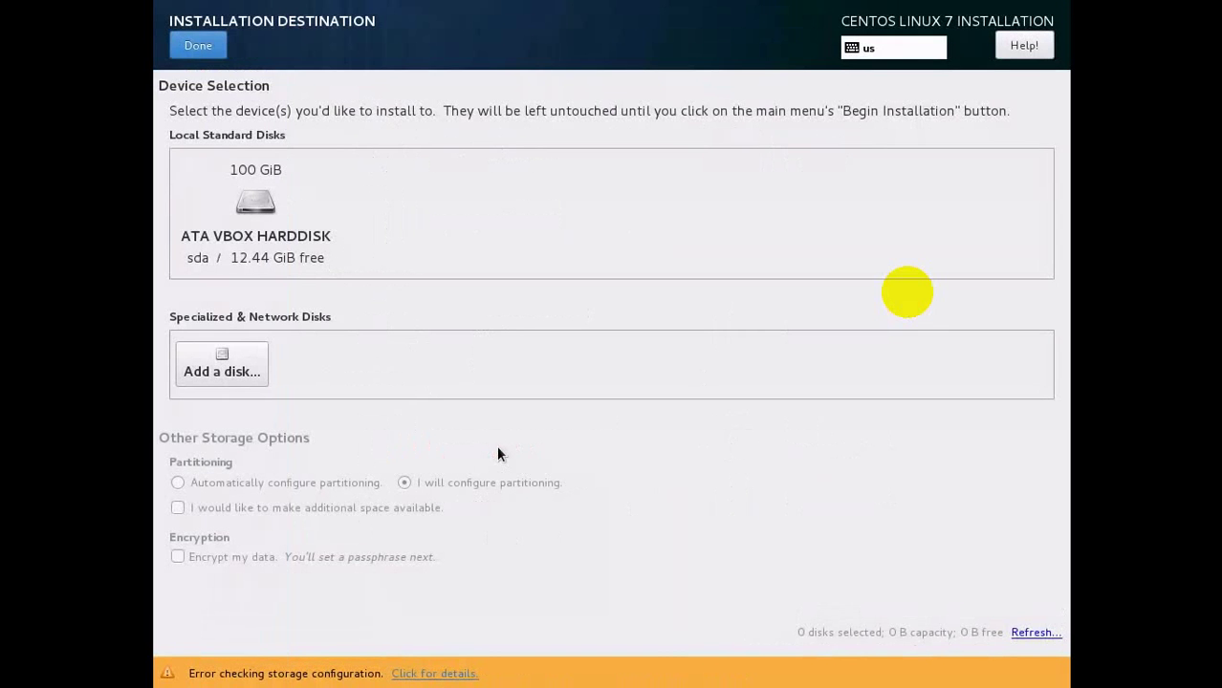
left_click(266, 251)
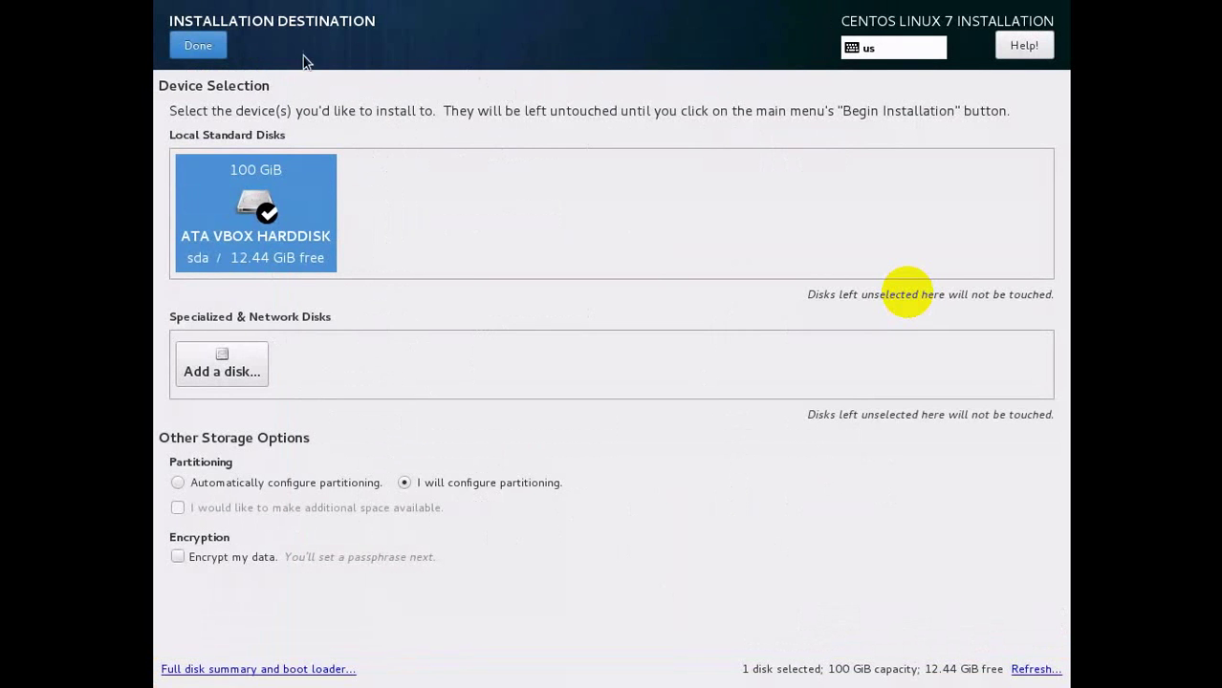
left_click(198, 45)
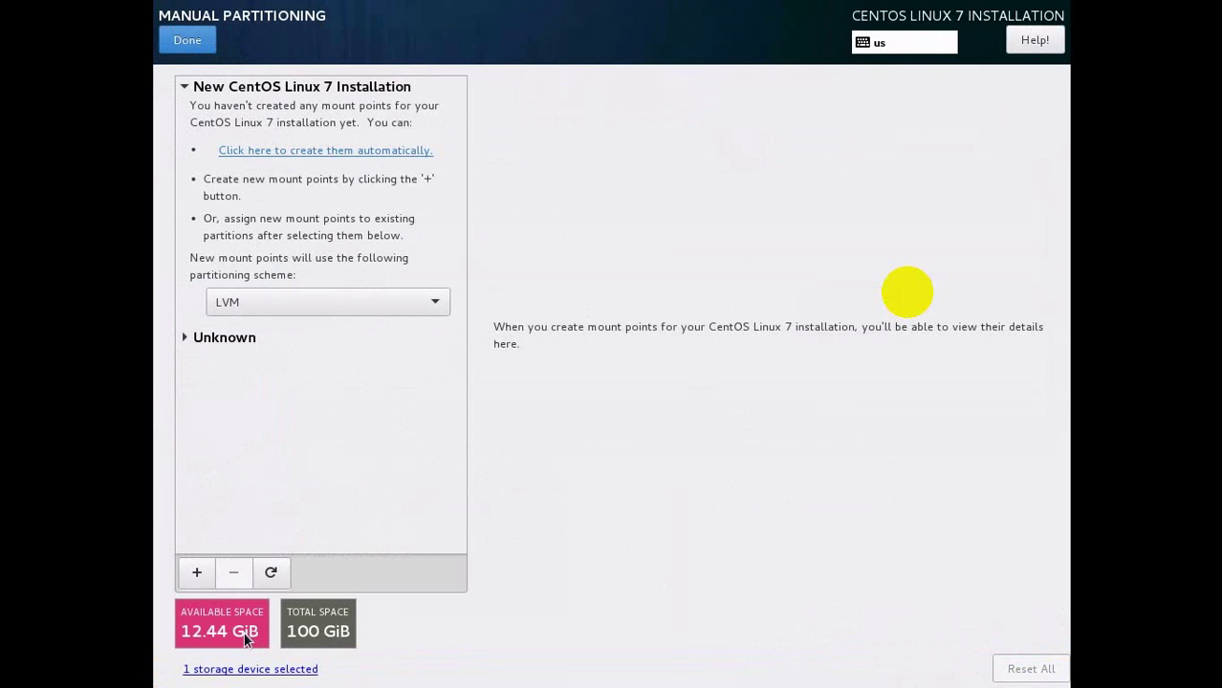
Unlock the encrypted LogiVol-00 volume with its passphrase, retrying after the first attempt fails.
left_click(186, 338)
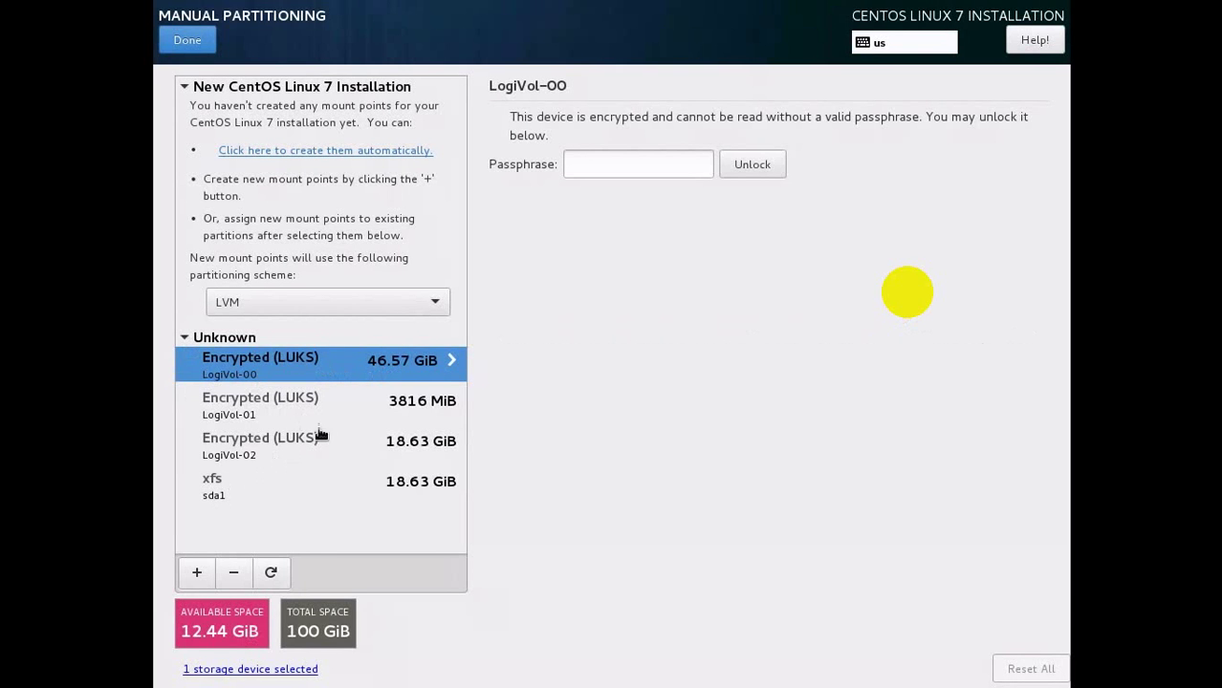
left_click(663, 165)
type("***")
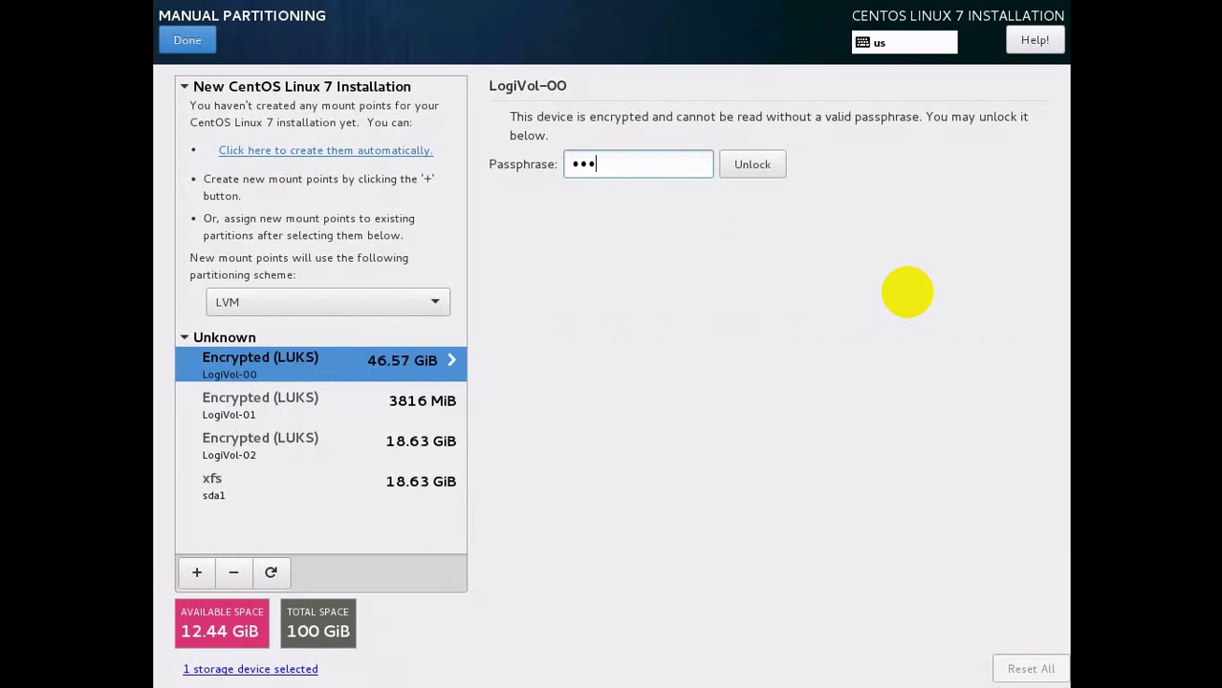
type("*******")
left_click(748, 170)
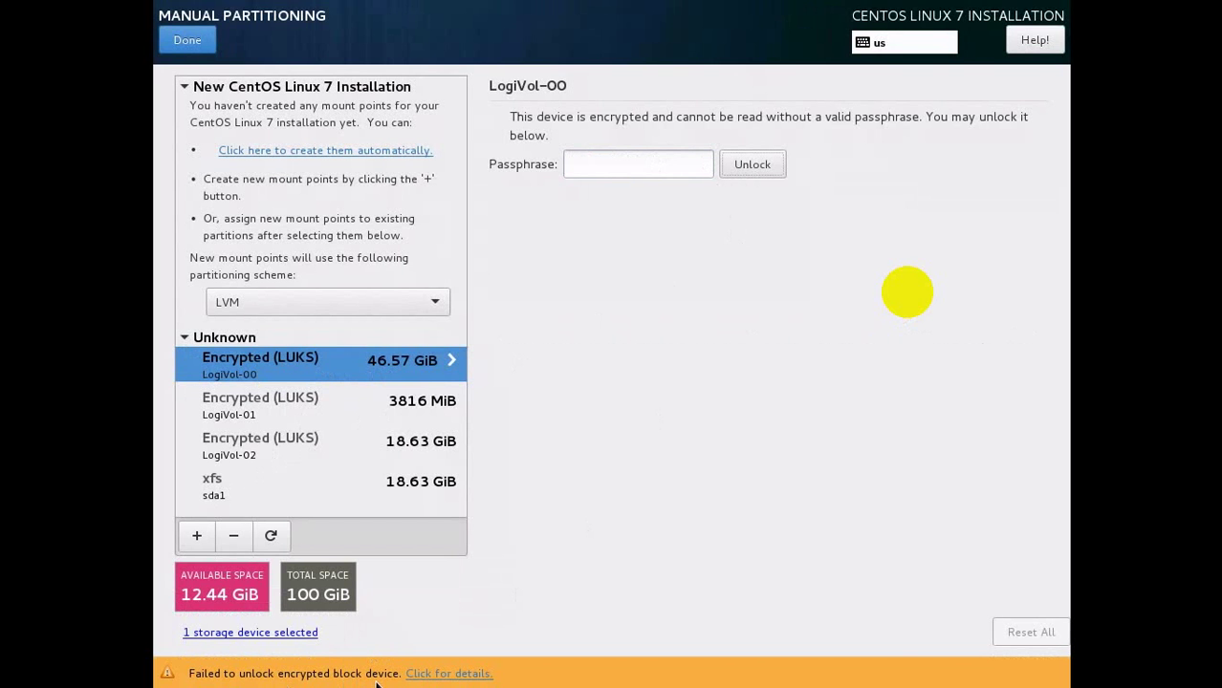
left_click(594, 163)
type("********")
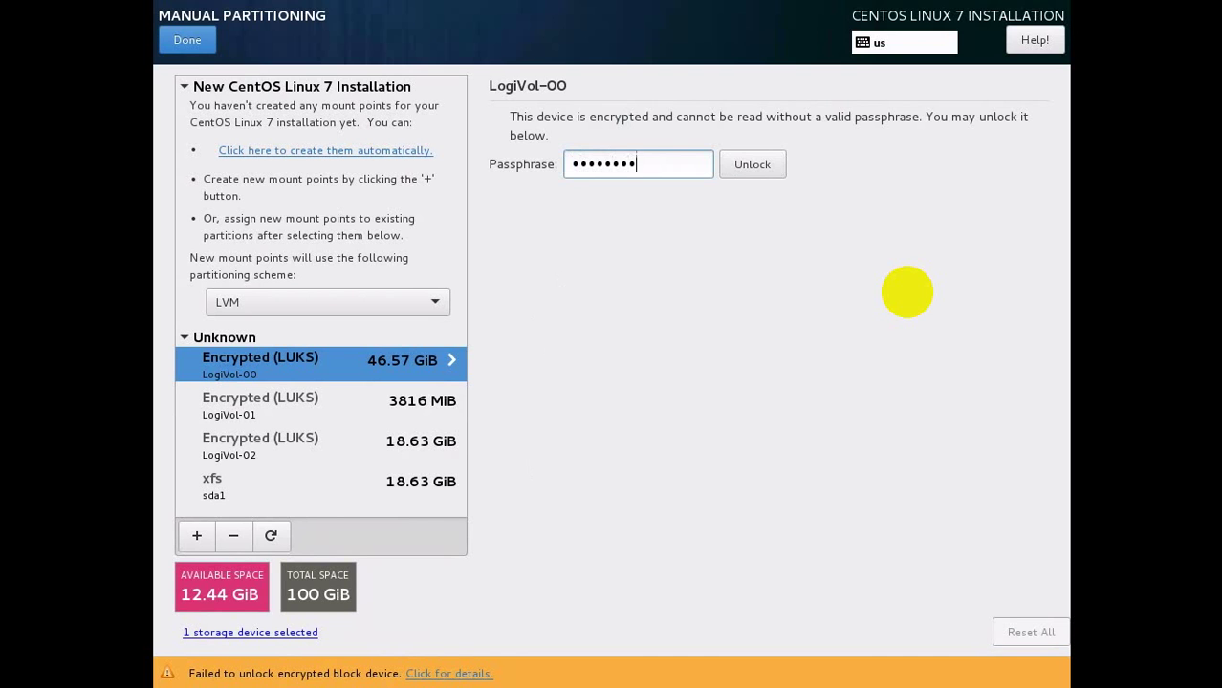
left_click(753, 163)
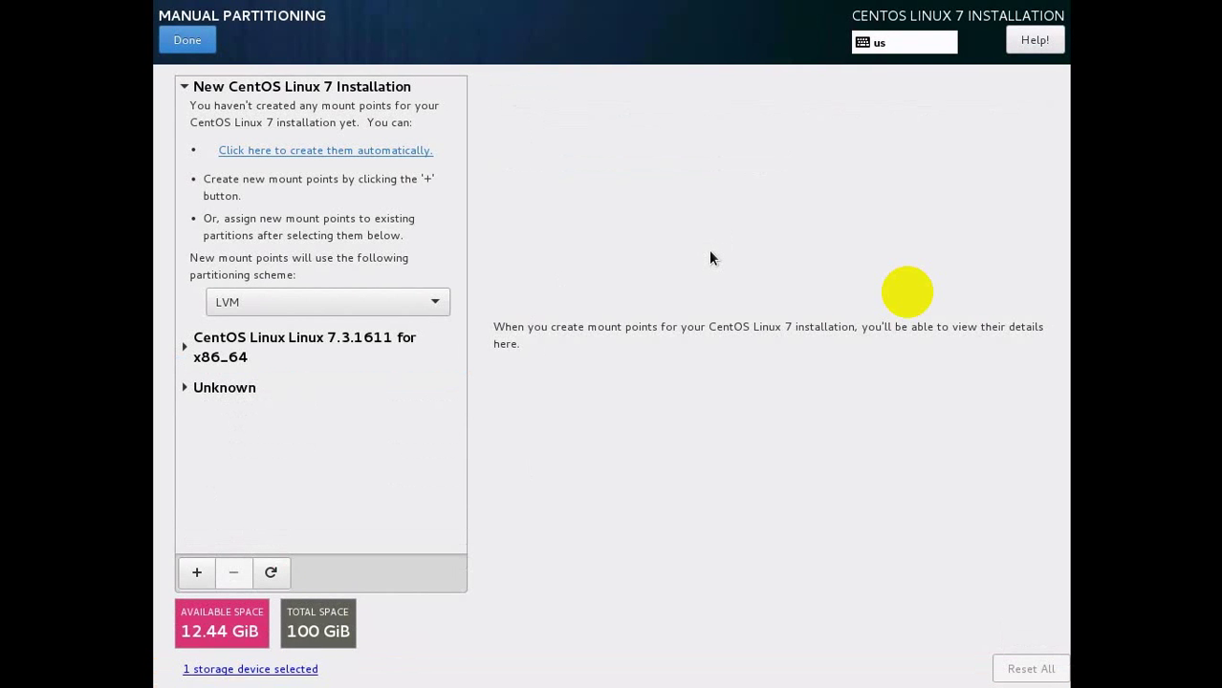
Delete the old CentOS 7.3.1611 /boot partition on sda1.
left_click(185, 344)
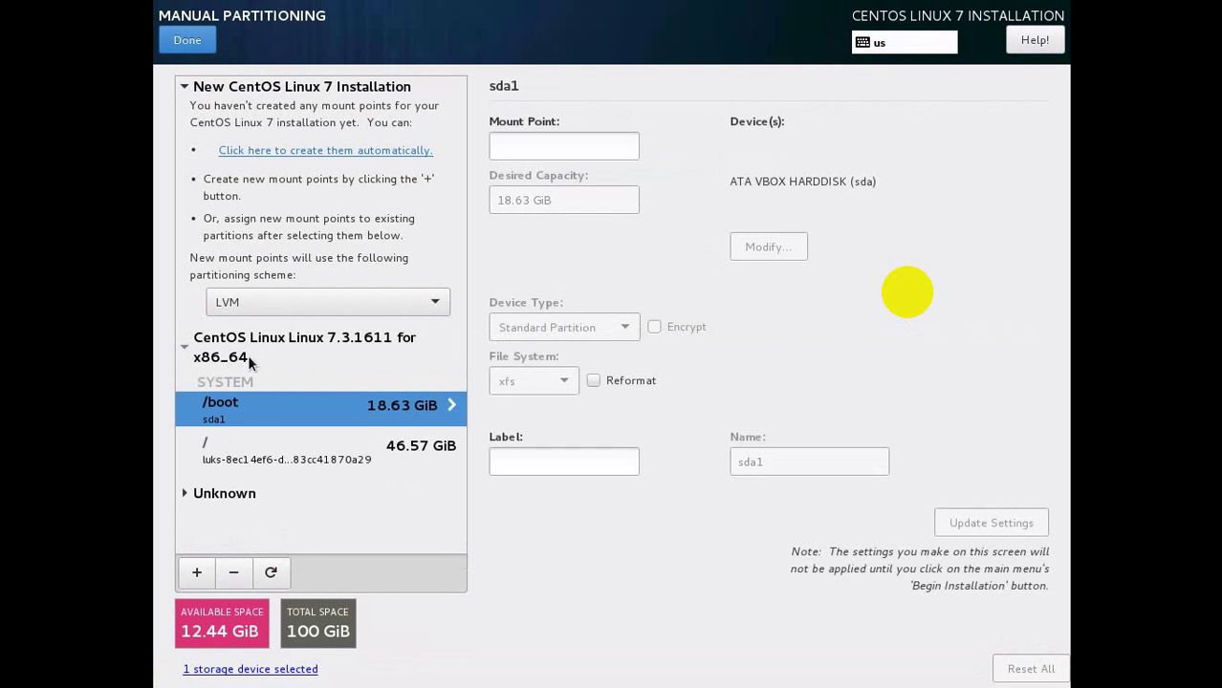
left_click(226, 357)
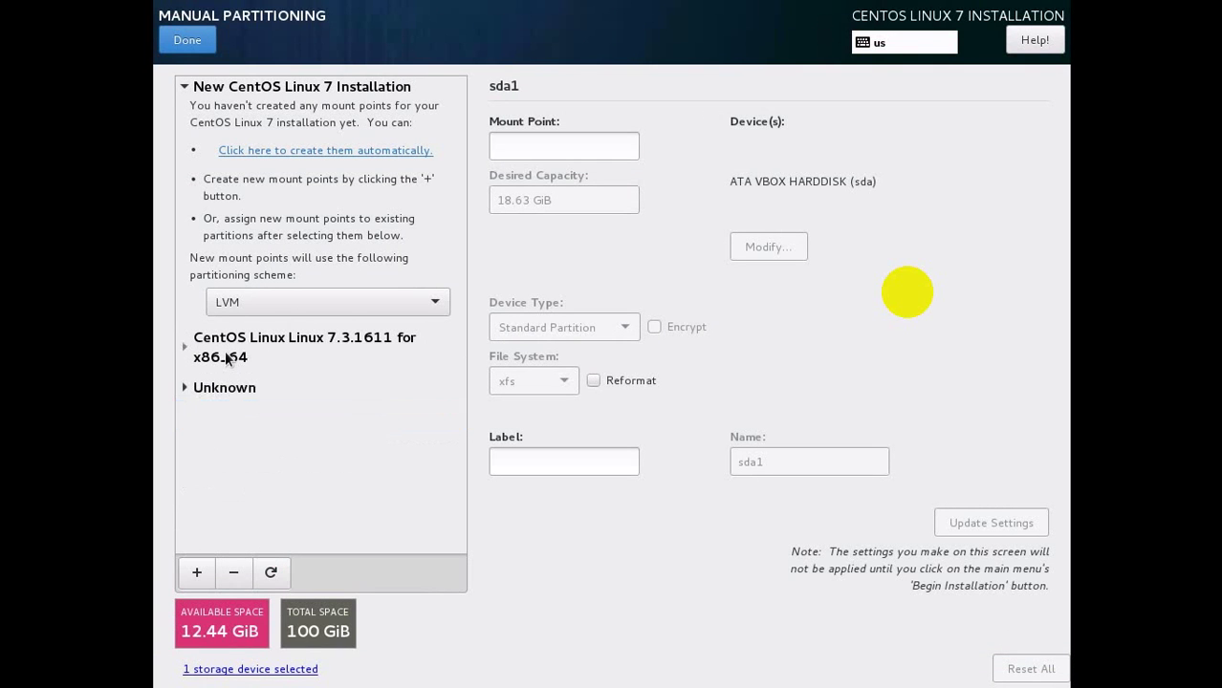
left_click(212, 353)
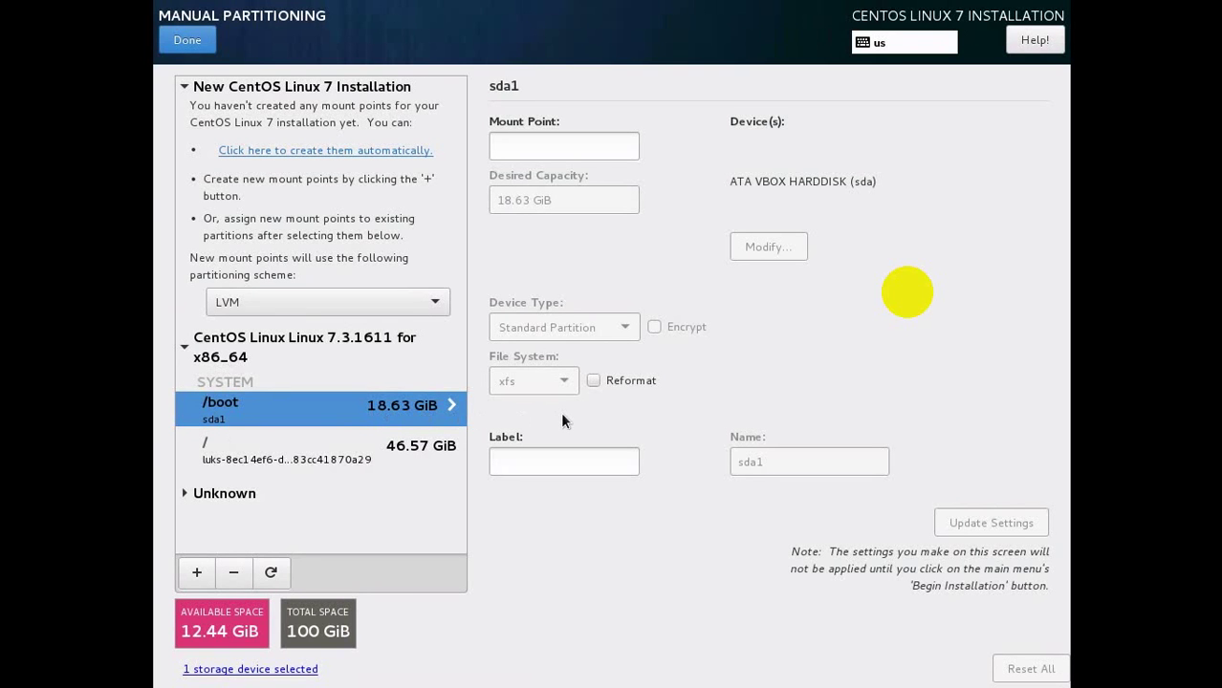
left_click(302, 456)
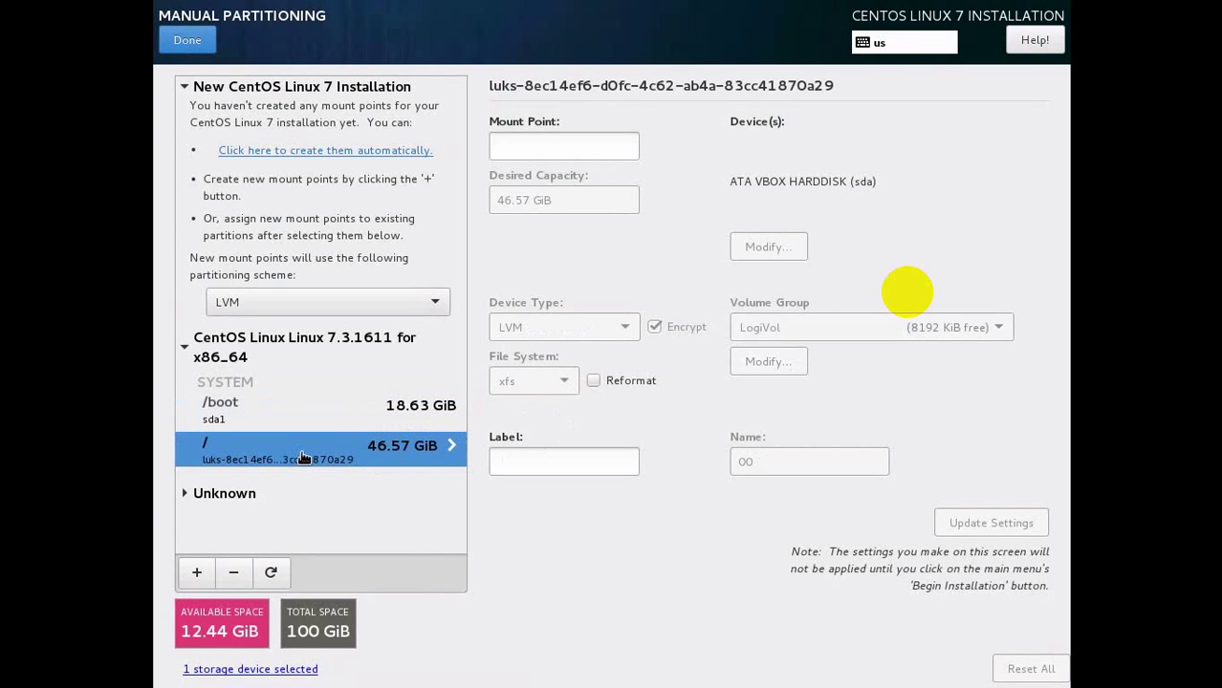
left_click(279, 423)
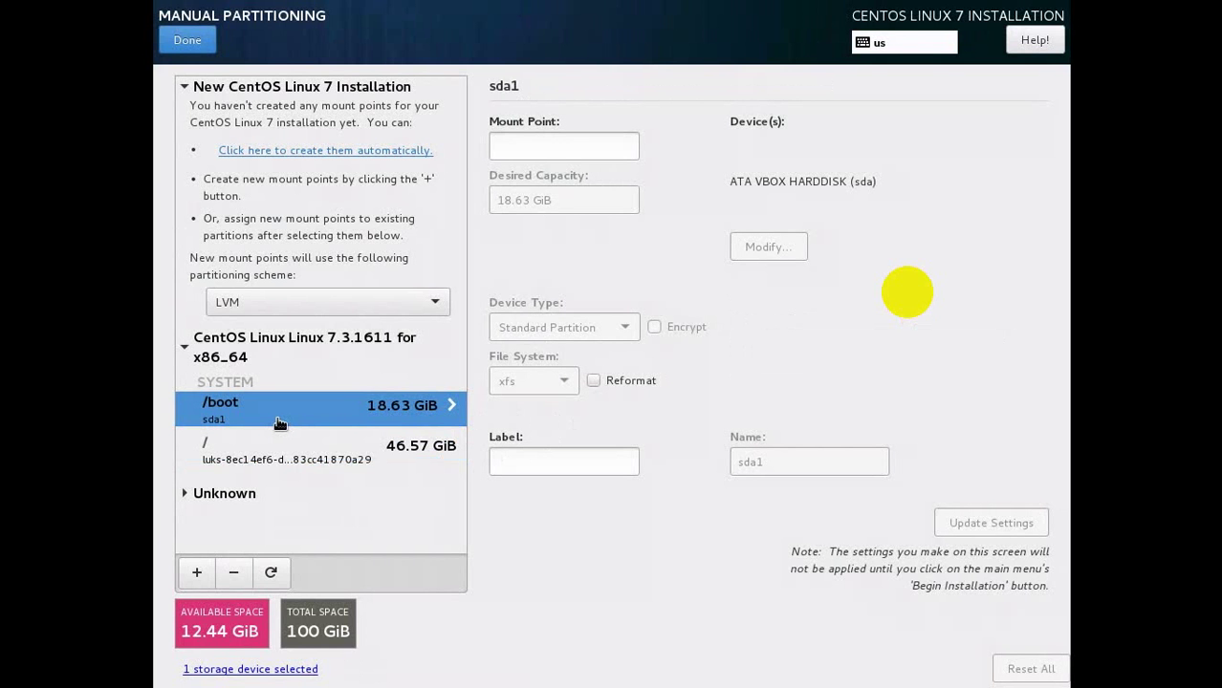
left_click(233, 574)
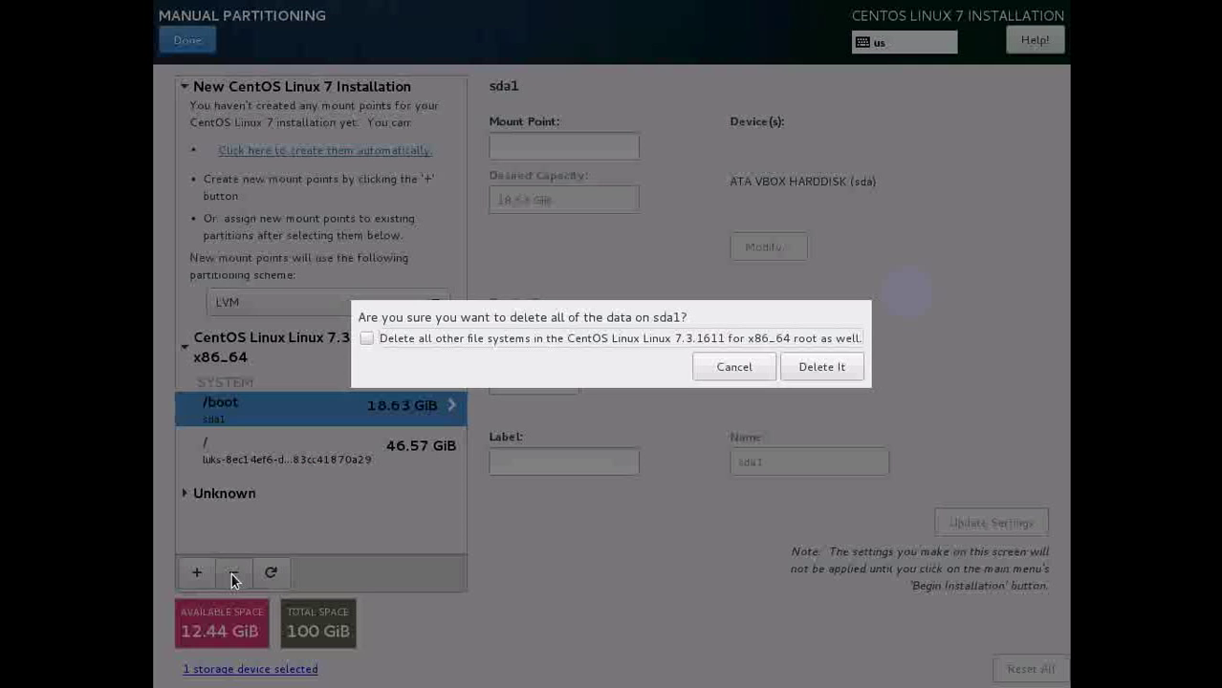
left_click(827, 371)
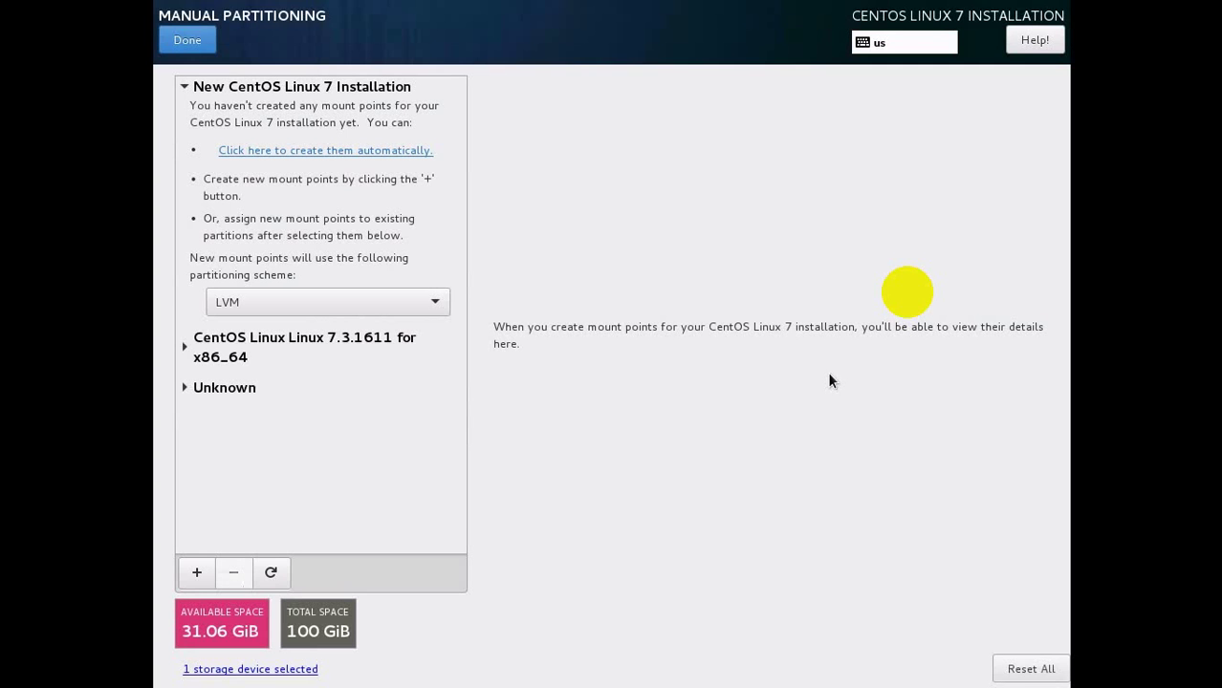
Delete the old encrypted / volume along with the installation's other file systems.
left_click(218, 356)
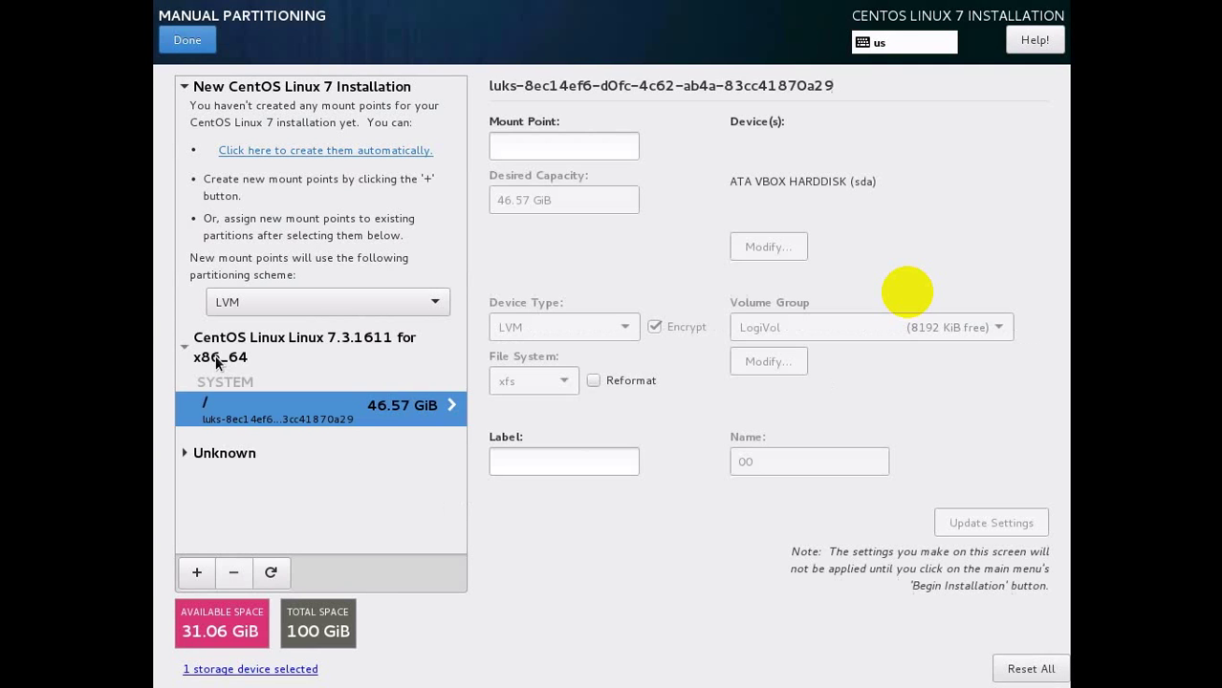
left_click(237, 571)
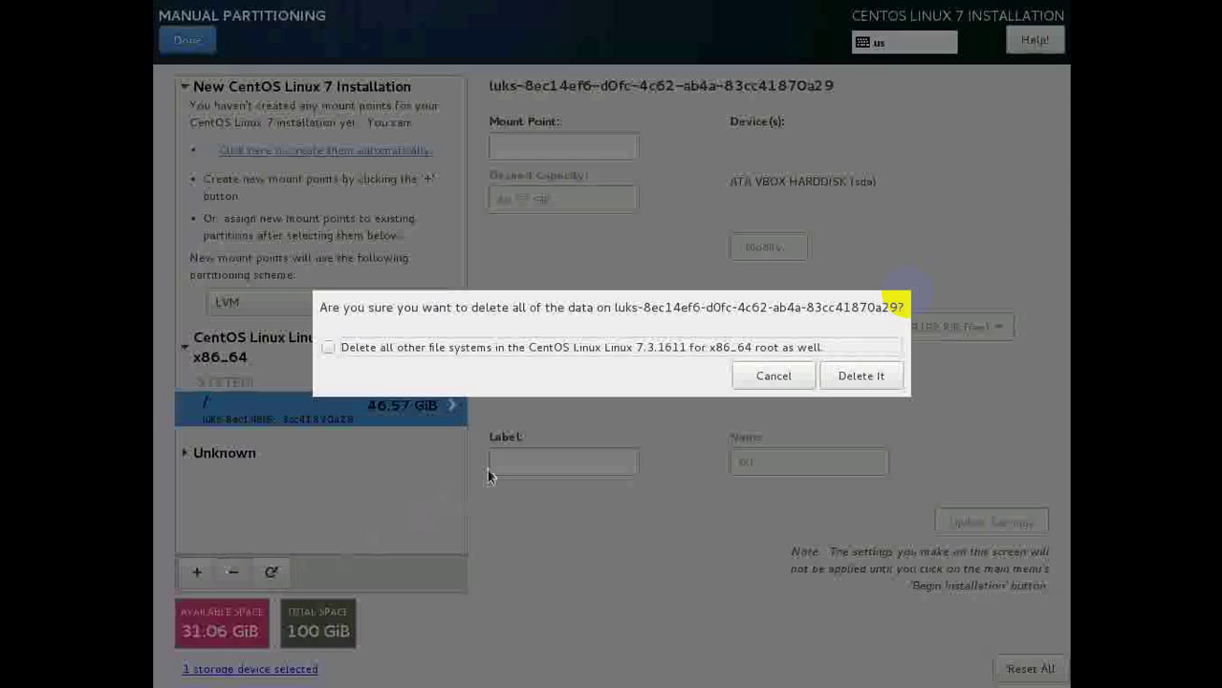
left_click(378, 348)
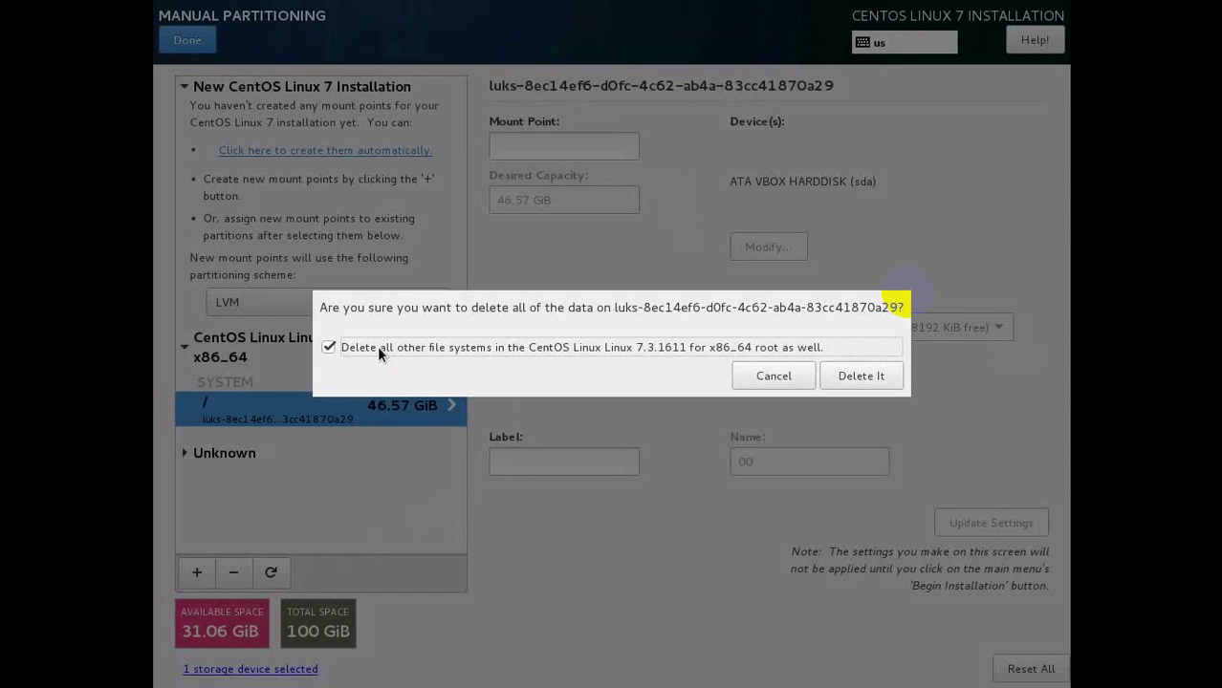
left_click(852, 380)
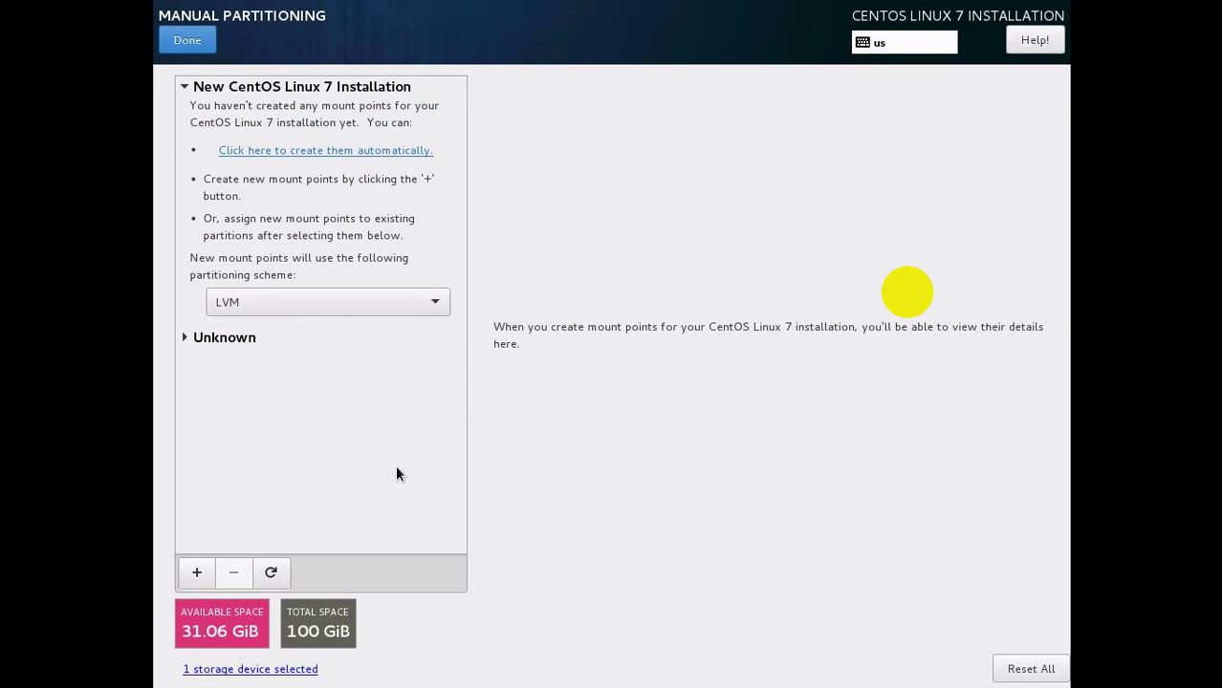
Unlock the encrypted LogiVol-01 and LogiVol-02 volumes with their passphrase.
left_click(191, 342)
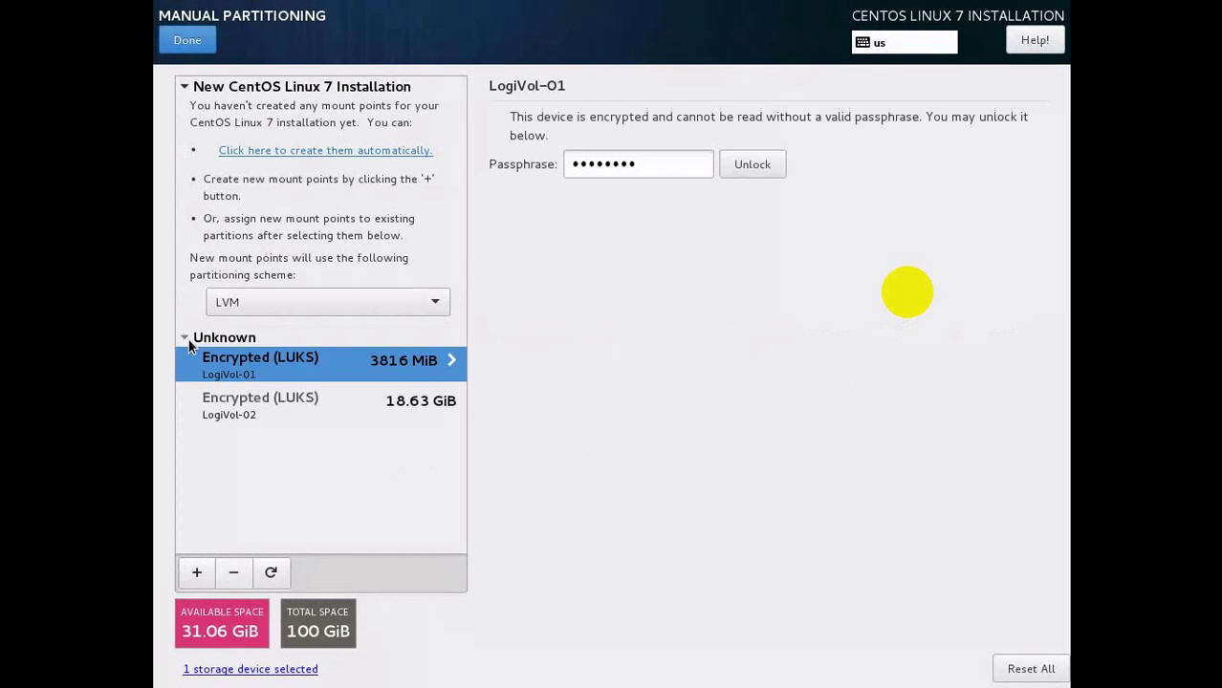
left_click(749, 165)
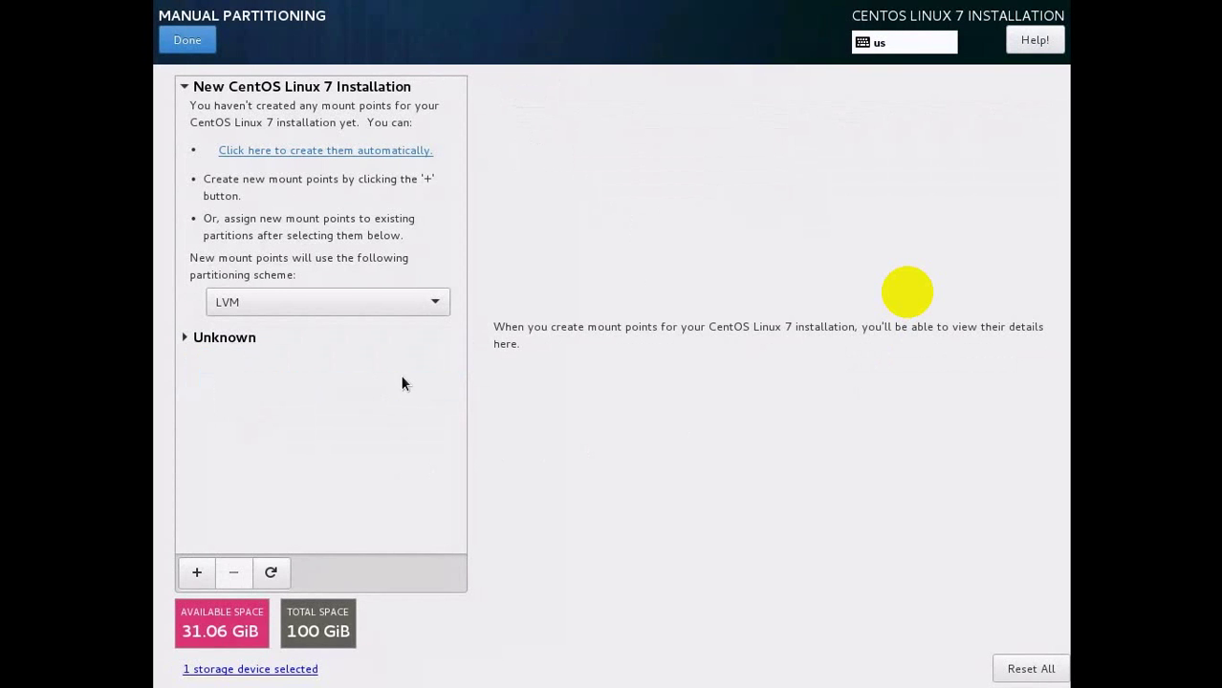
left_click(190, 338)
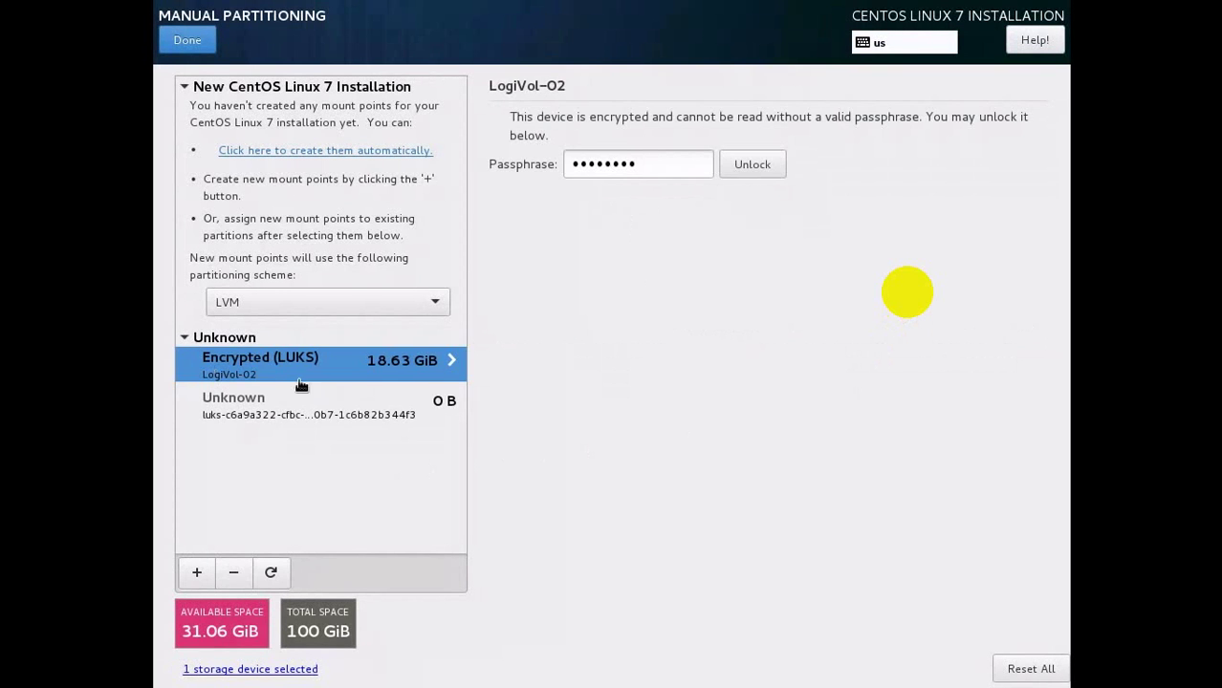
left_click_drag(659, 165, 571, 164)
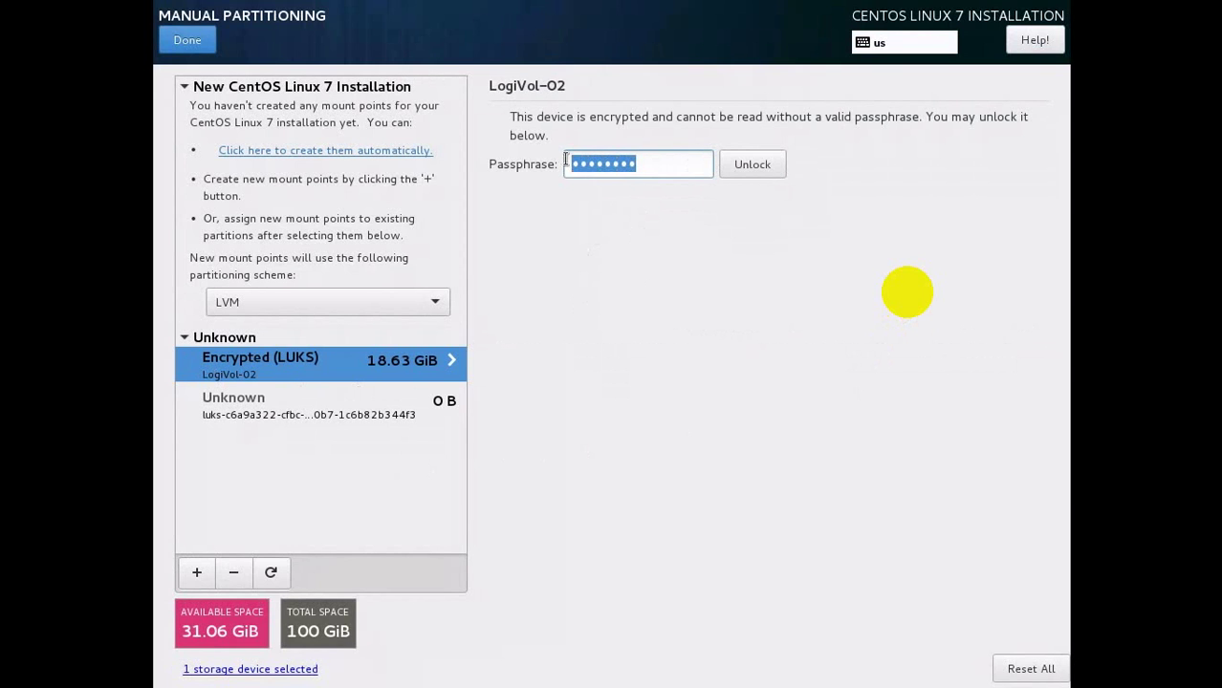
type("••••••••")
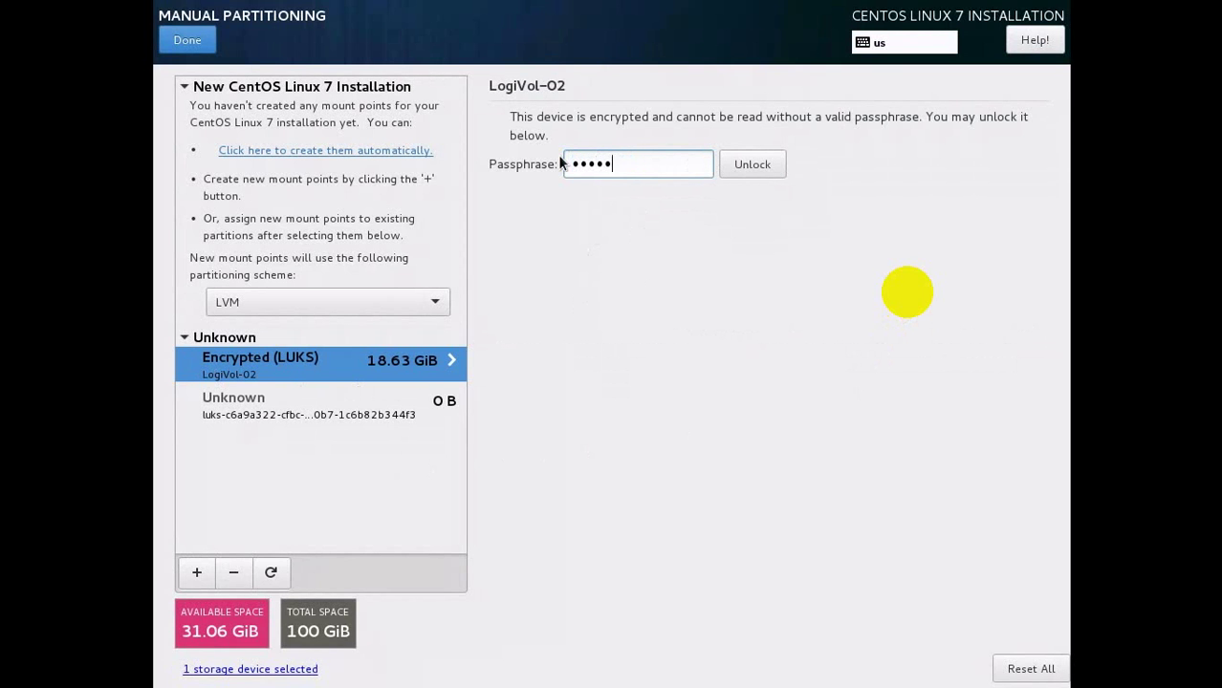
left_click(749, 161)
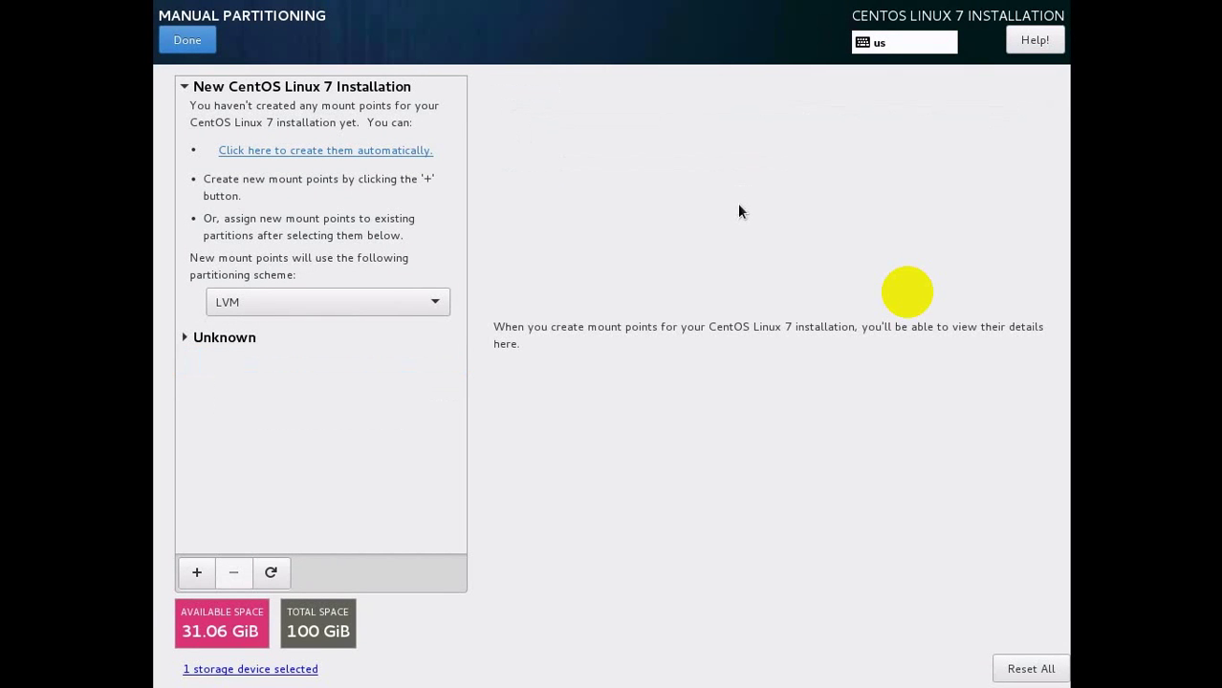
Delete the leftover Unknown encrypted partition and all other Unknown file systems.
left_click(188, 339)
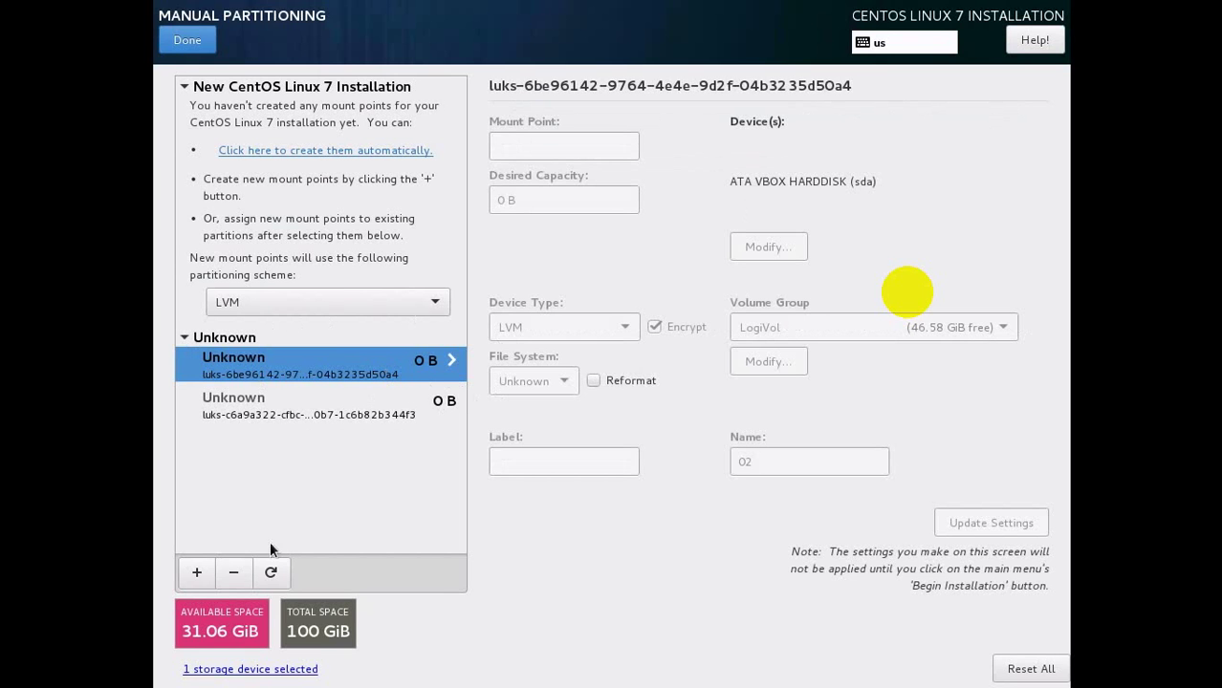
left_click(234, 573)
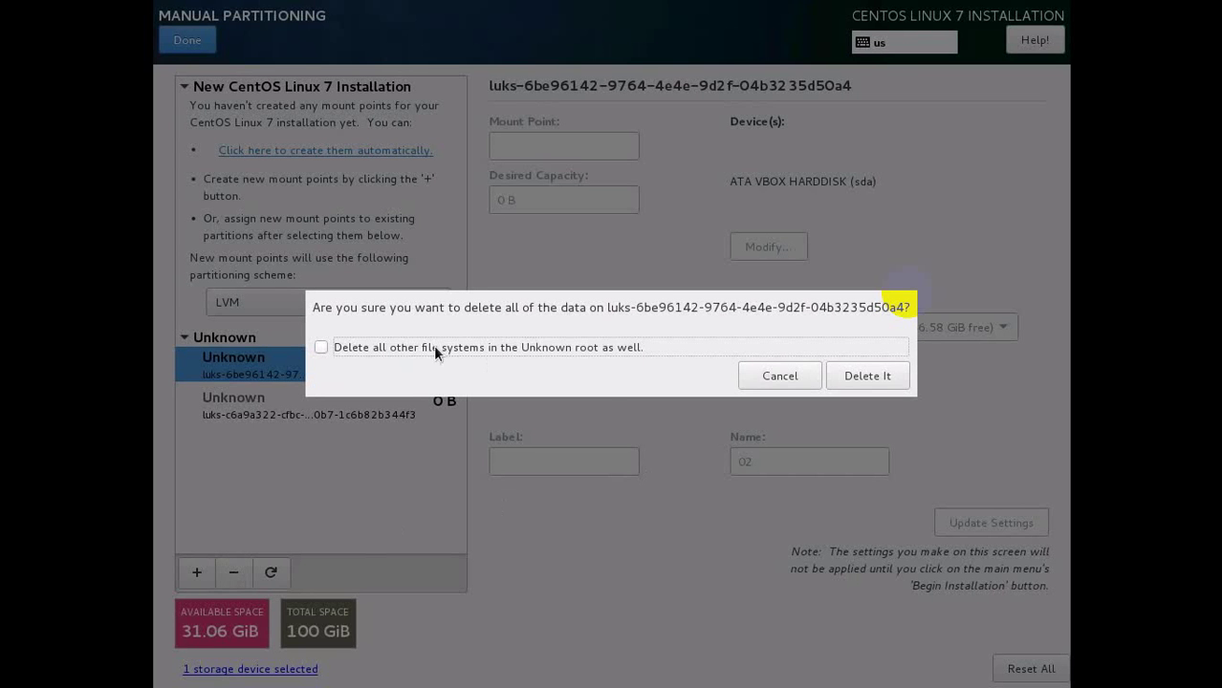
left_click(364, 348)
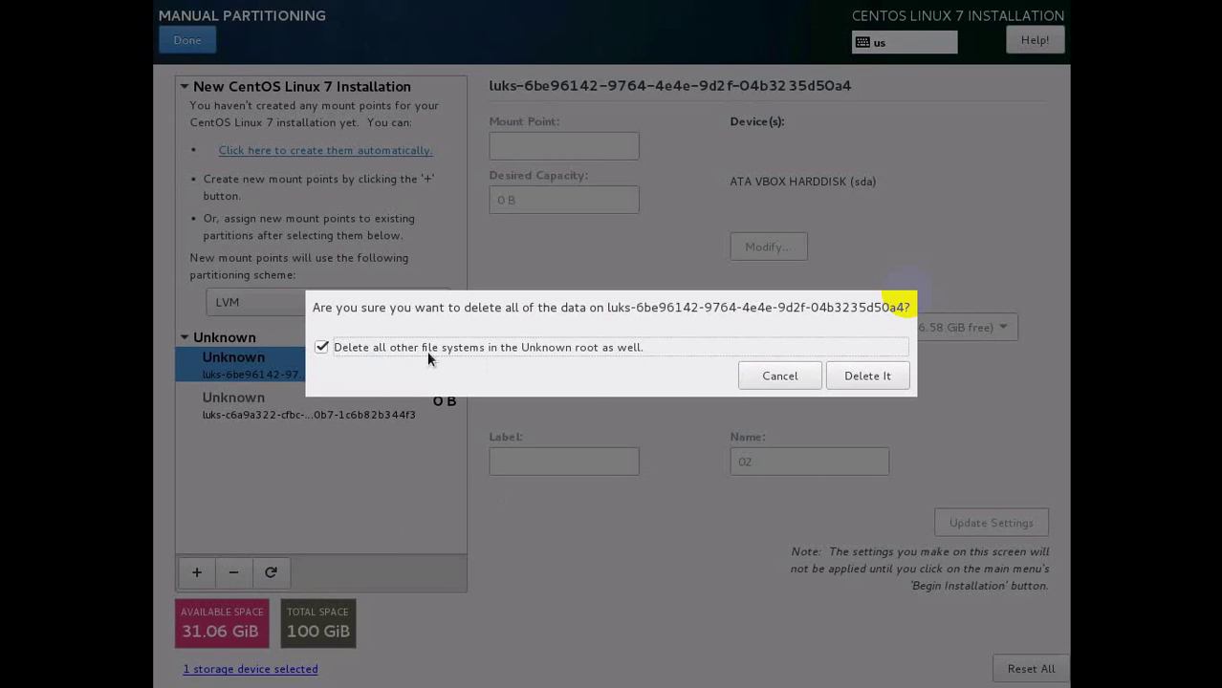
left_click(858, 382)
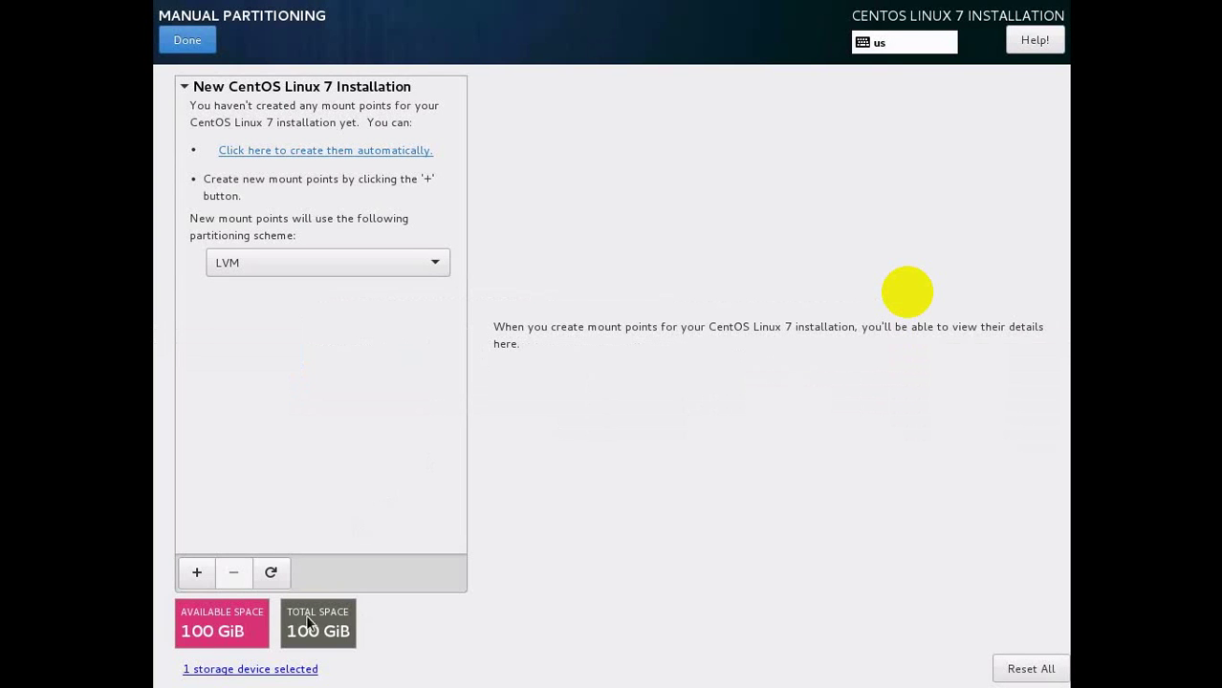
Add a root (/) mount point with 50 GB desired capacity.
left_click(196, 571)
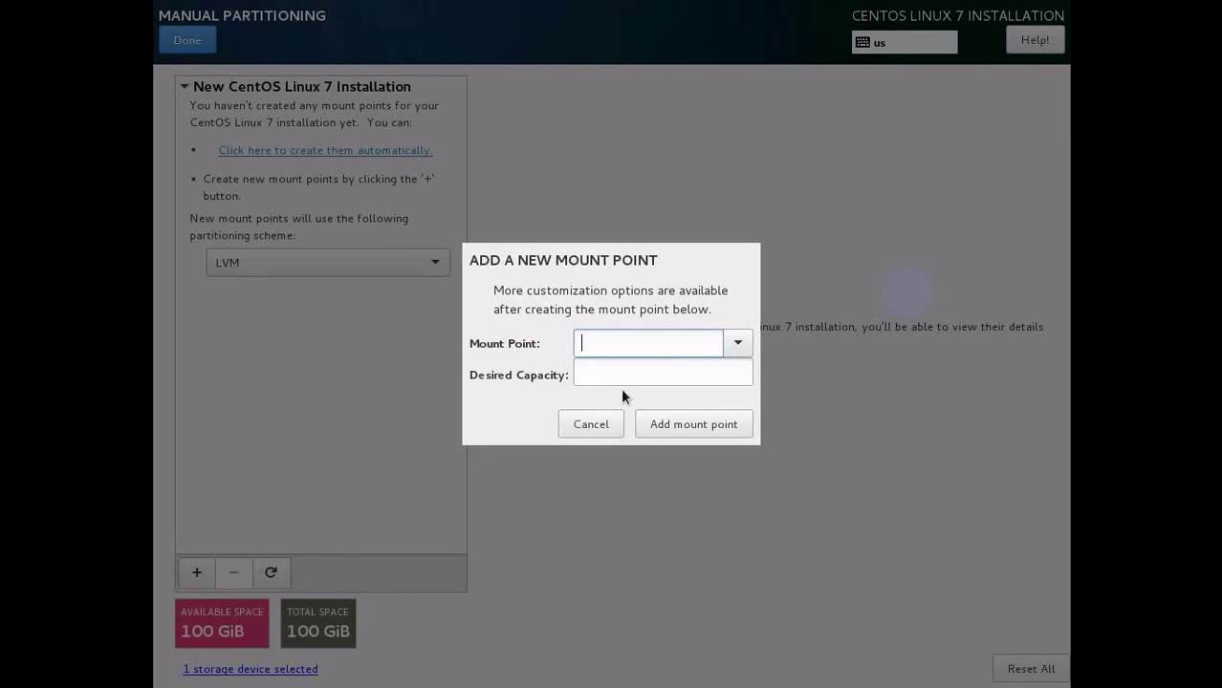
left_click(736, 343)
left_click(688, 381)
left_click(613, 379)
type("50 GB")
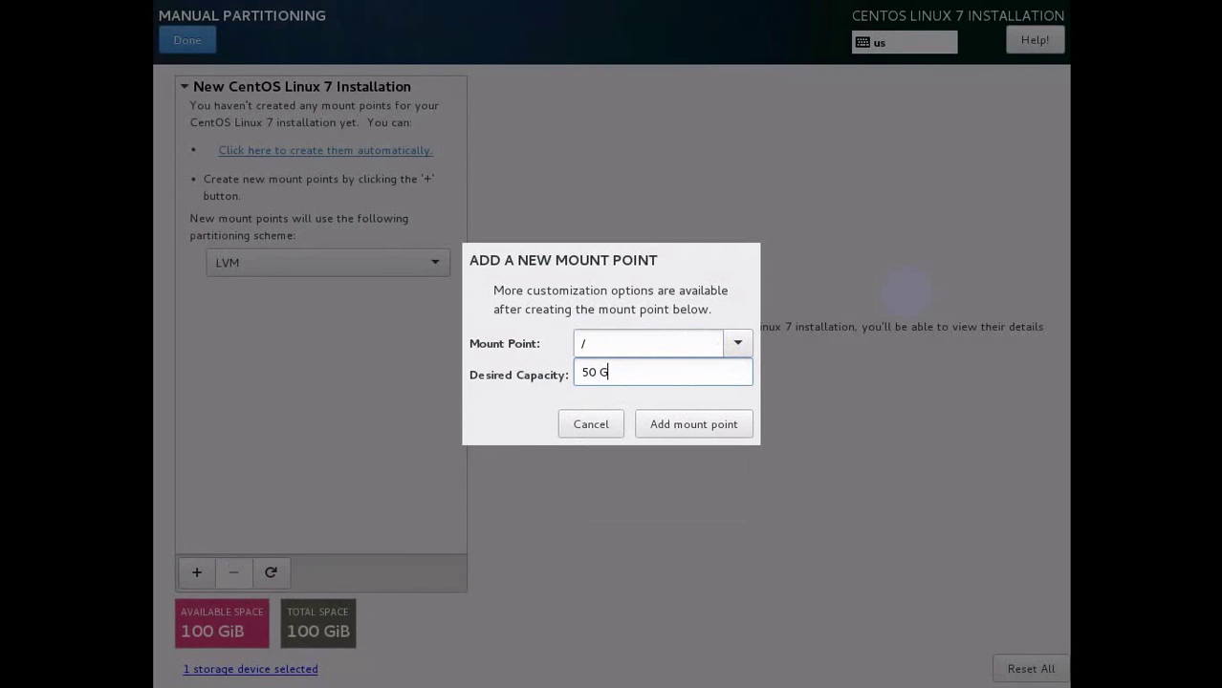
left_click(743, 424)
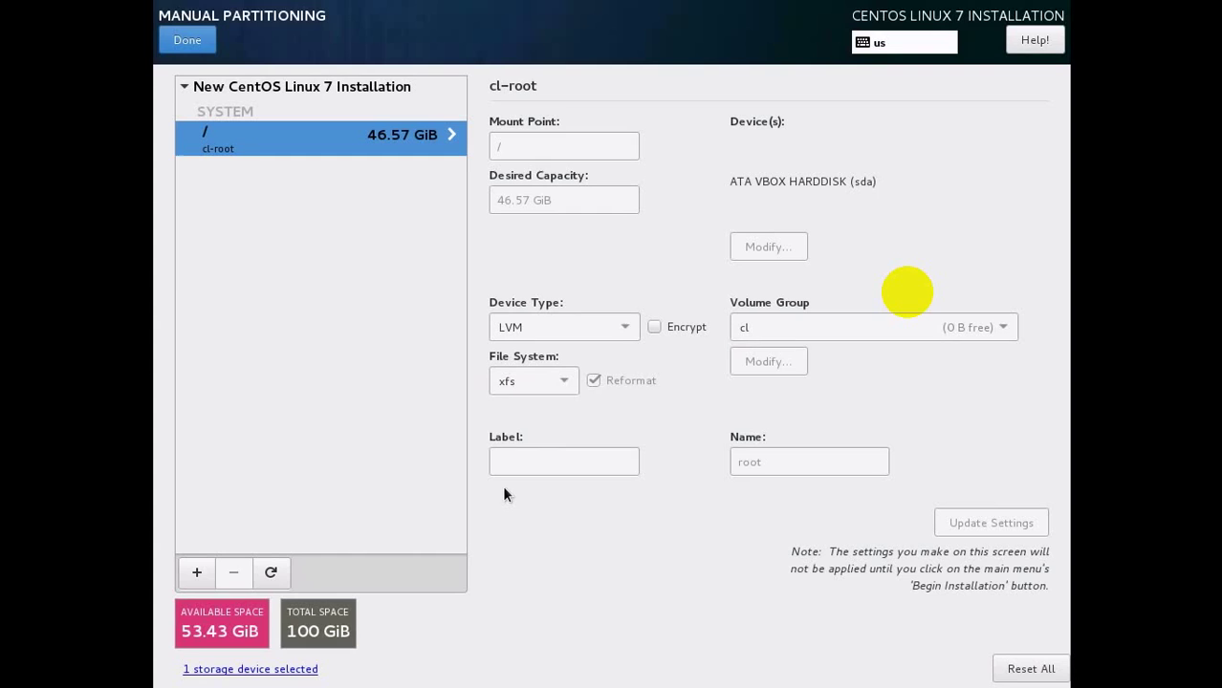
Add a /boot mount point with 20 GB desired capacity.
left_click(195, 571)
left_click(733, 346)
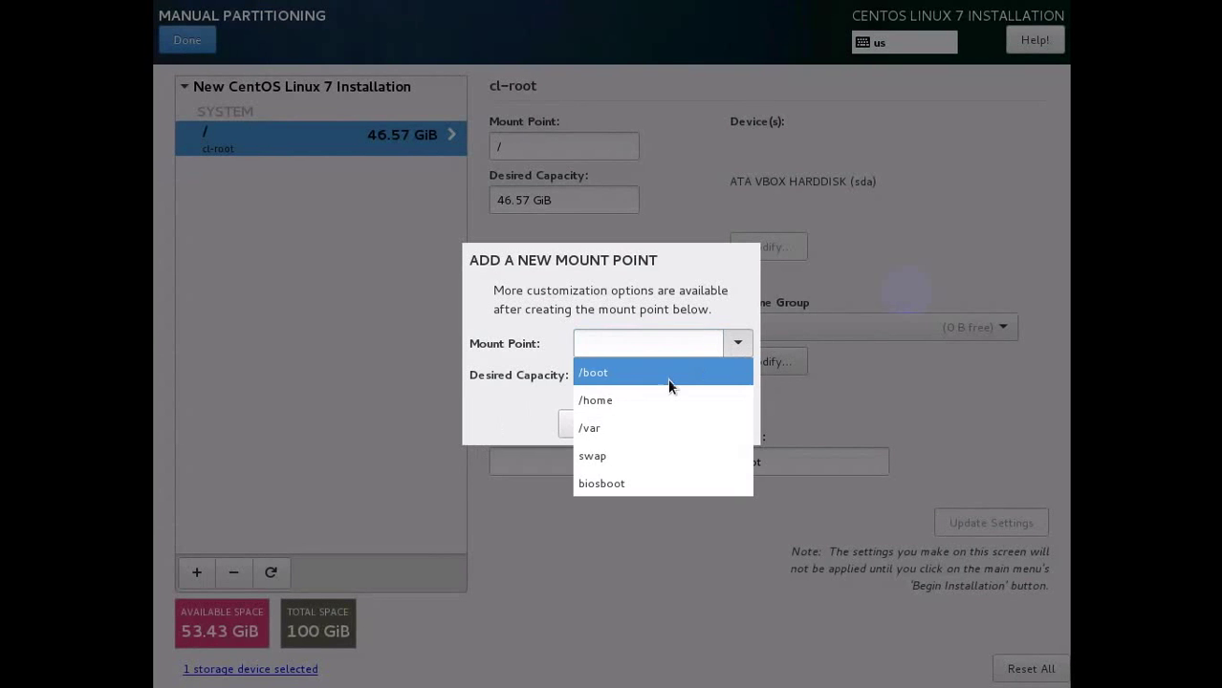
left_click(660, 381)
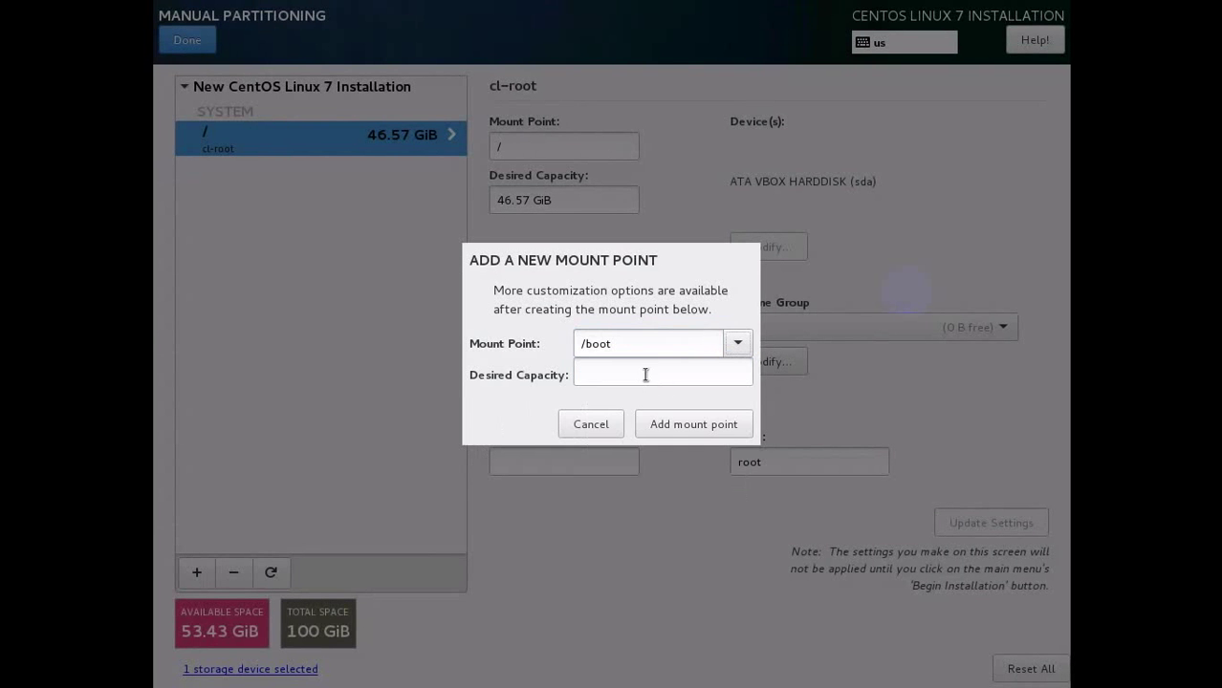
left_click(644, 374)
type("20 GB")
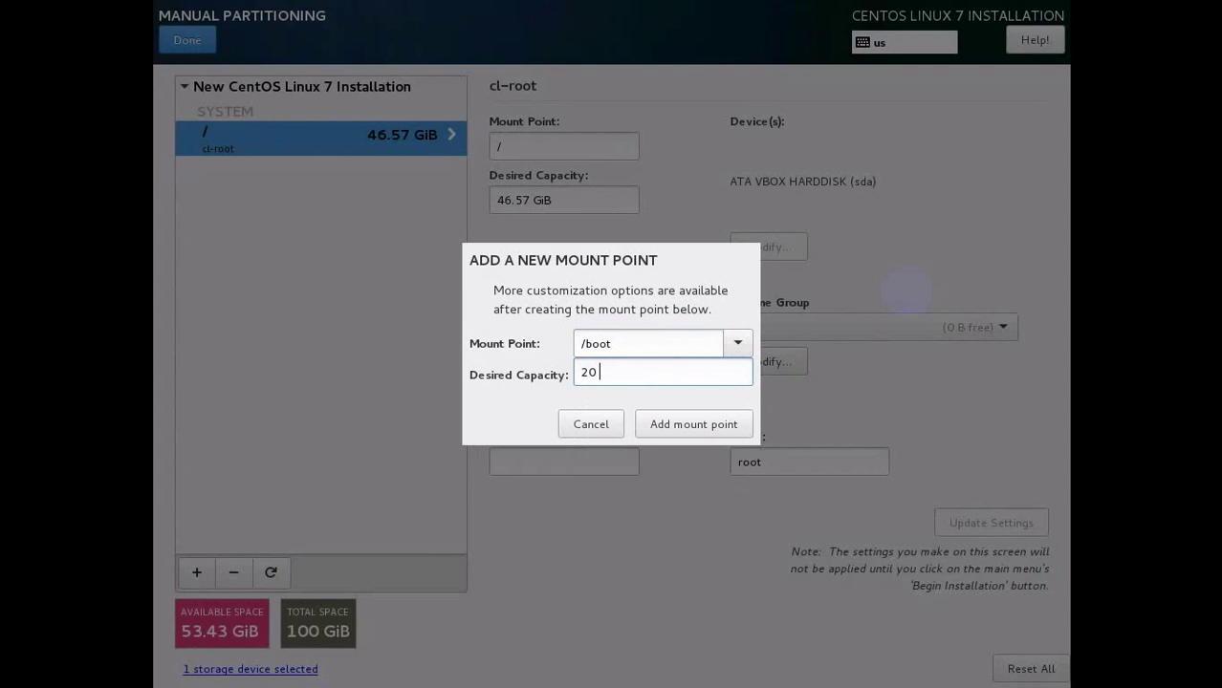
left_click(705, 425)
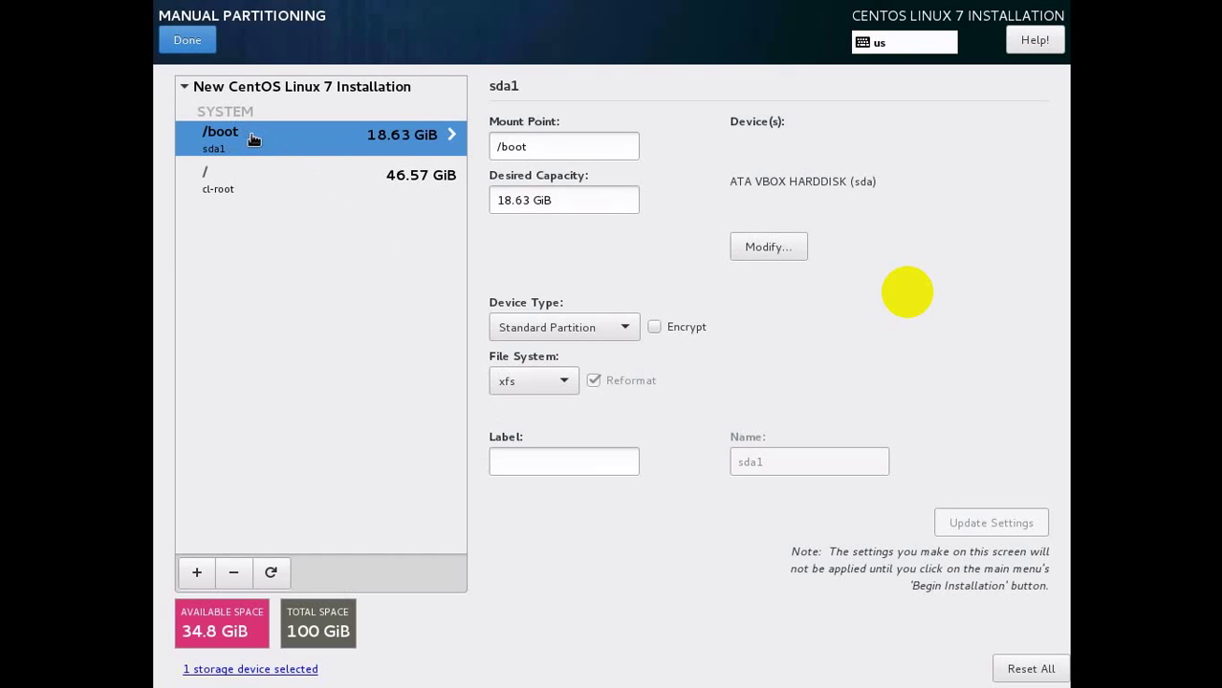
Confirm both the /boot partition and the / root volume keep the xfs file system.
left_click(230, 191)
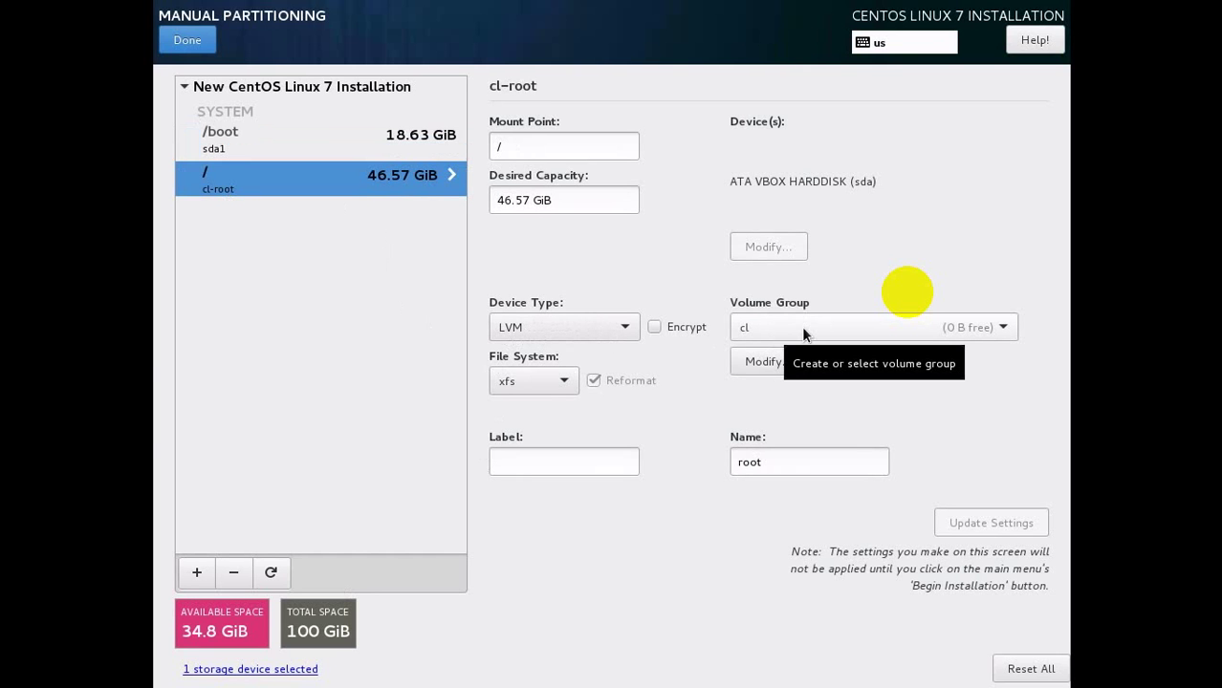
left_click(312, 143)
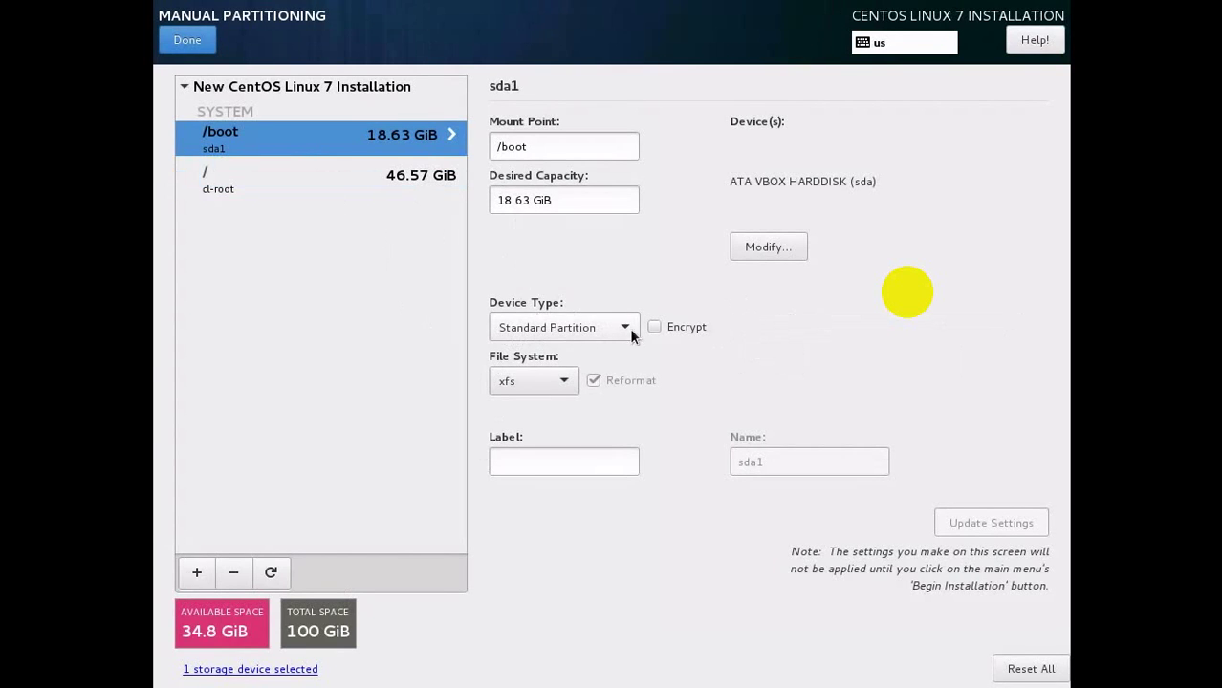
left_click(534, 385)
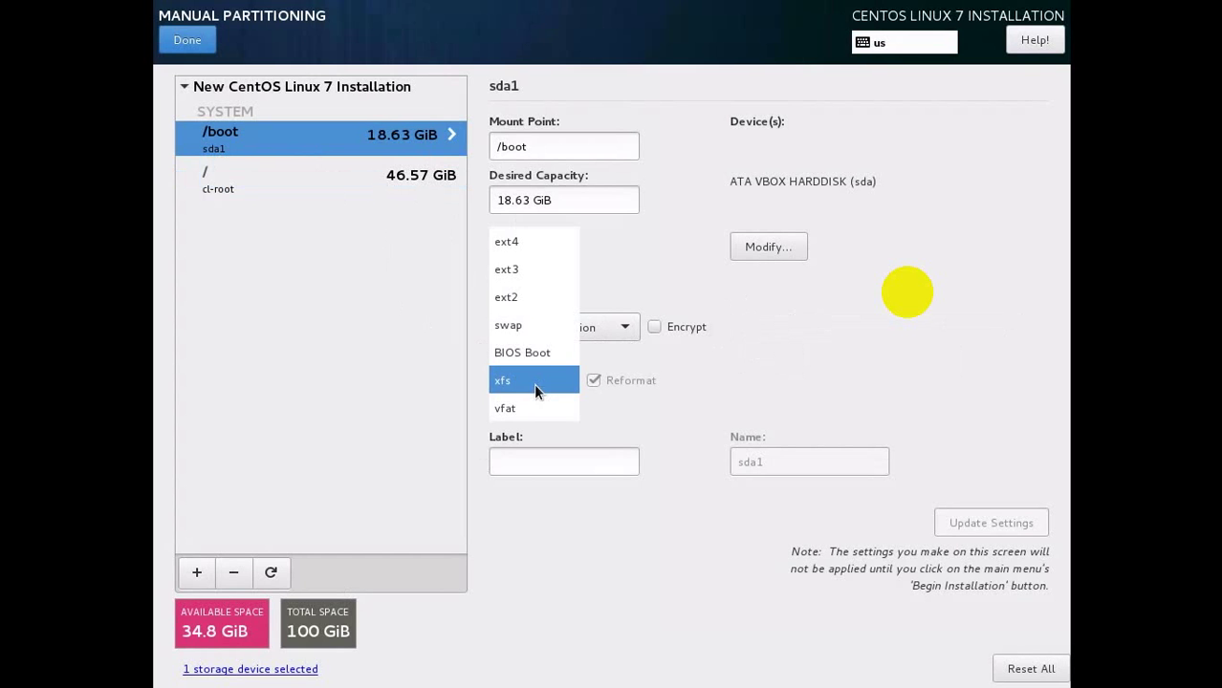
left_click(533, 384)
left_click(361, 191)
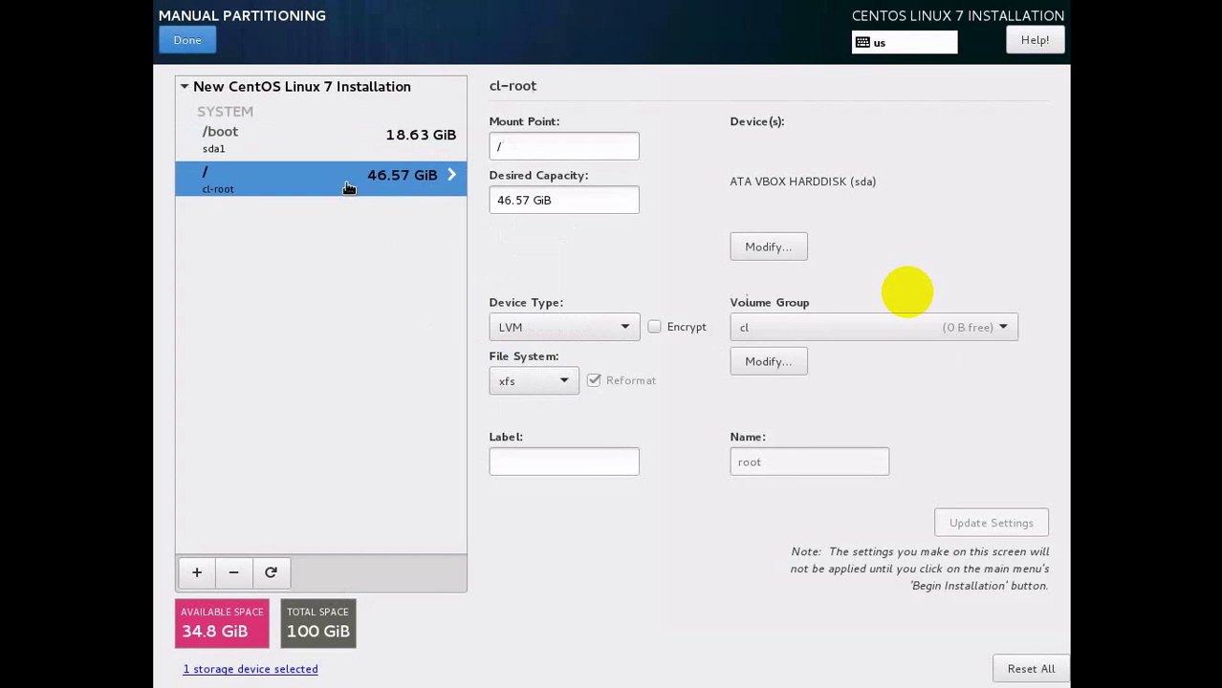
left_click(526, 385)
left_click(525, 385)
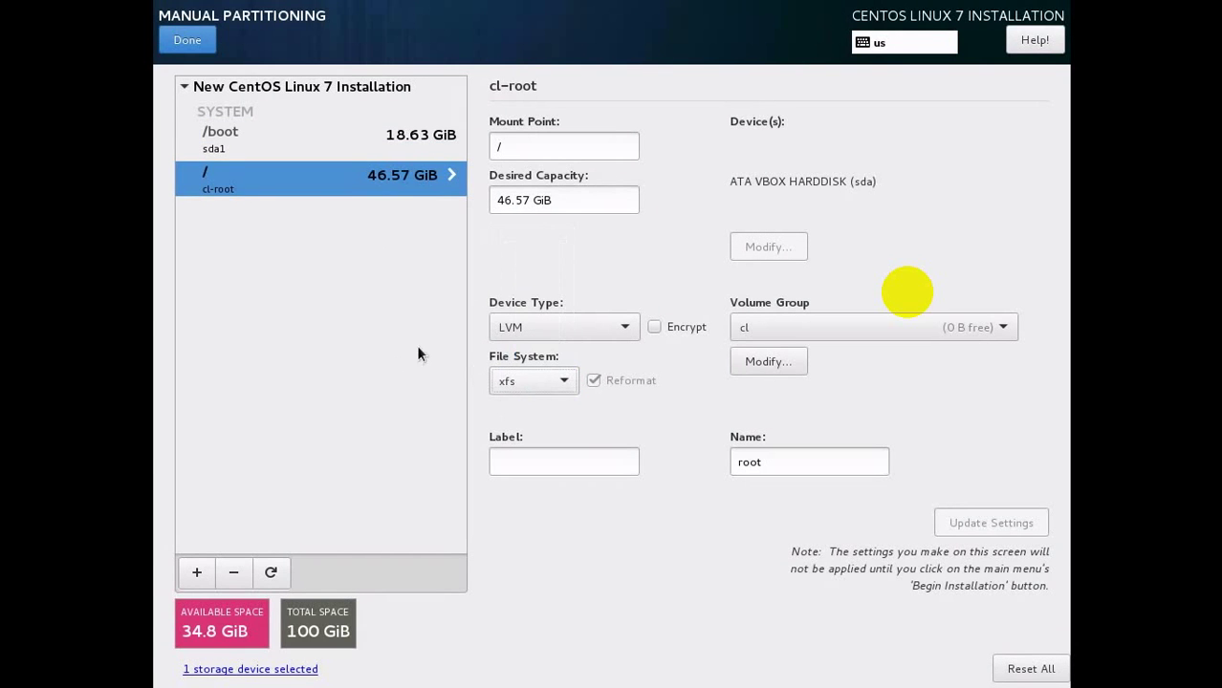
left_click(196, 573)
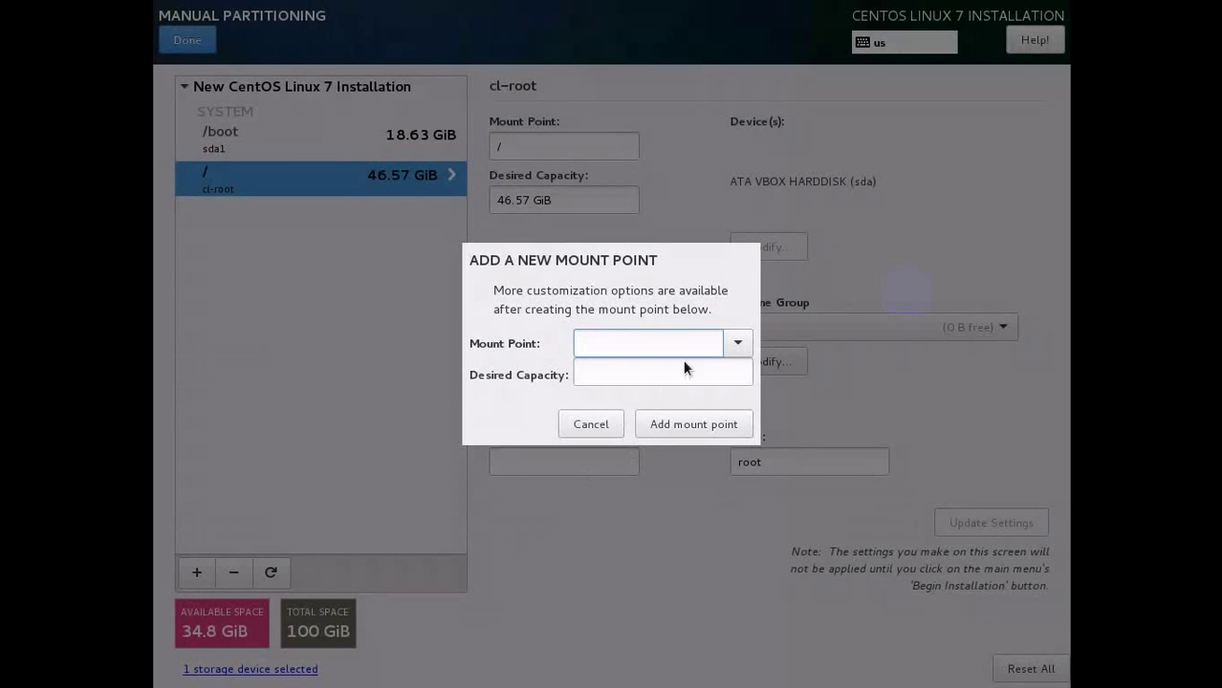
Add a swap mount point with 4 GB desired capacity.
left_click(736, 344)
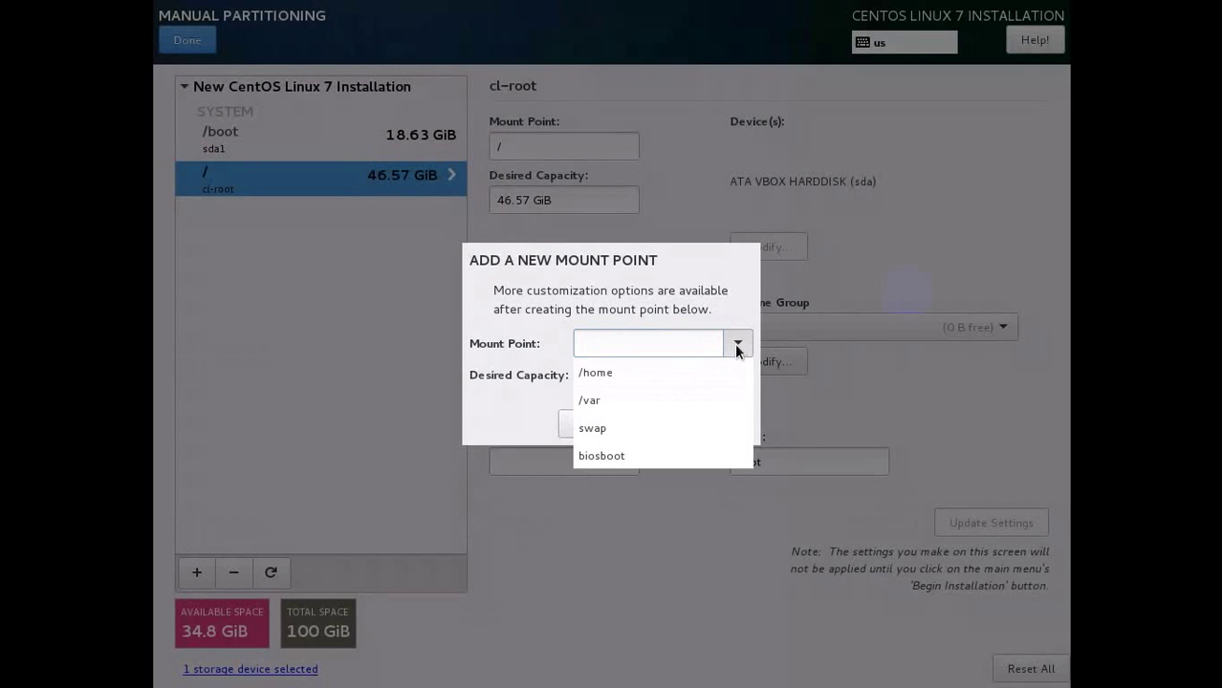
left_click(600, 435)
left_click(608, 377)
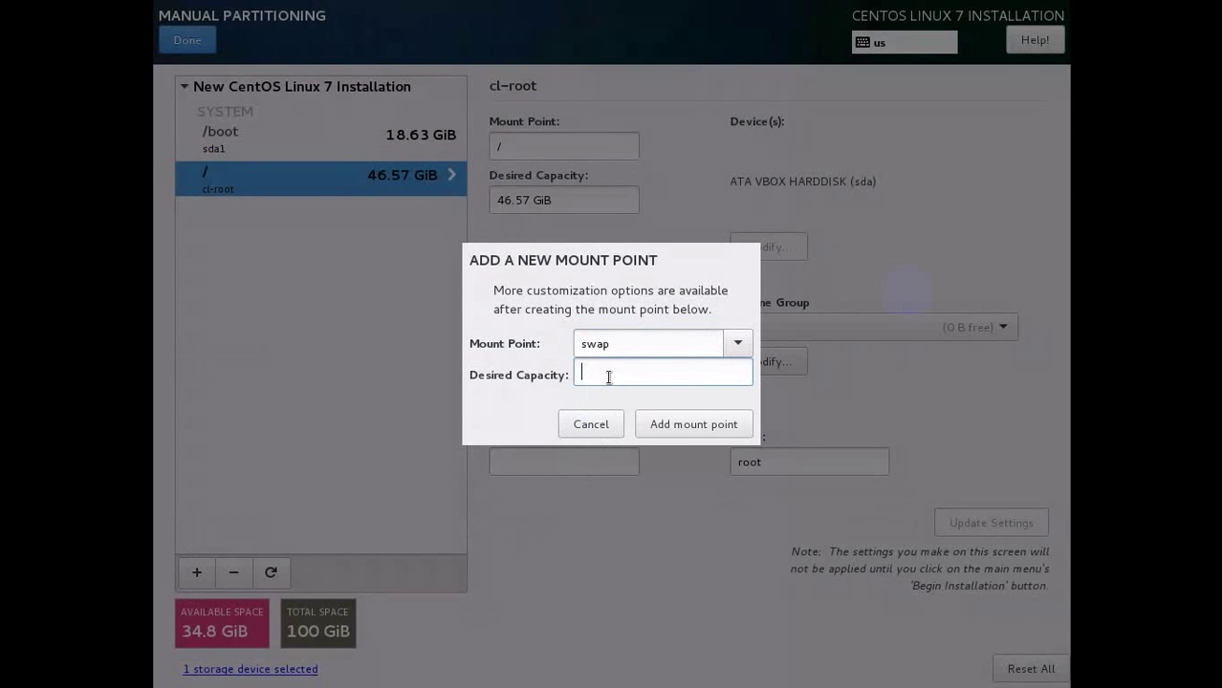
type("4 GB")
left_click(708, 426)
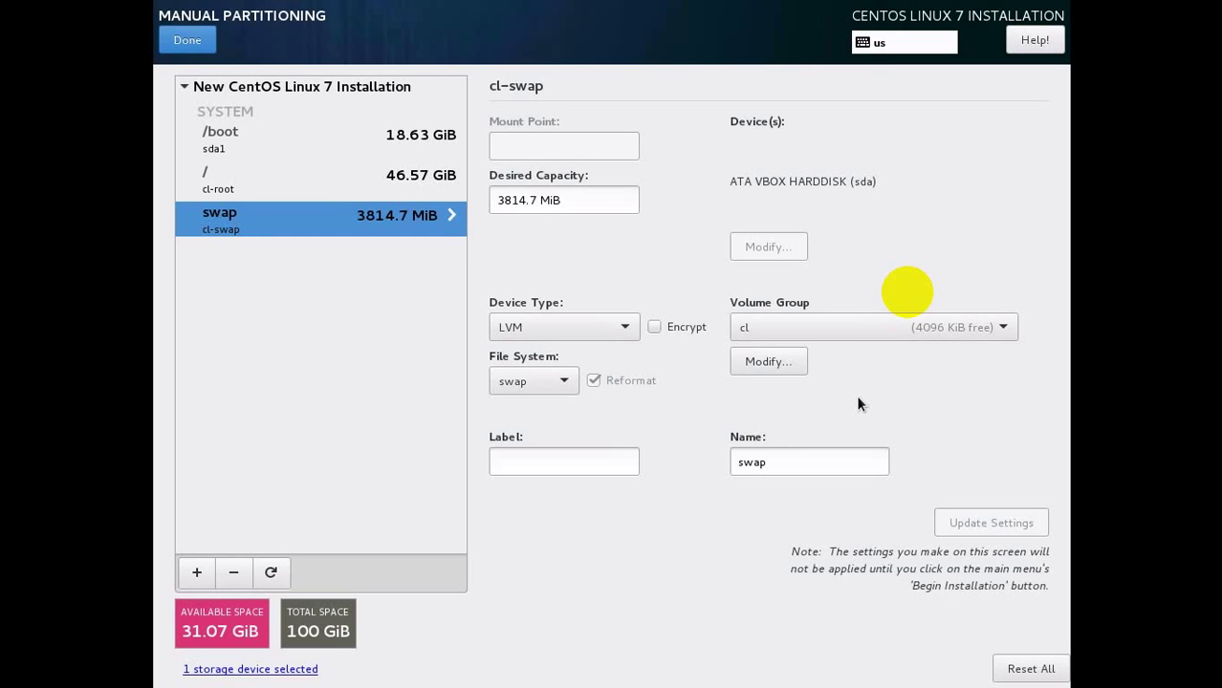
Add a 20 GB /home mount point and finish partitioning to review the changes.
left_click(195, 574)
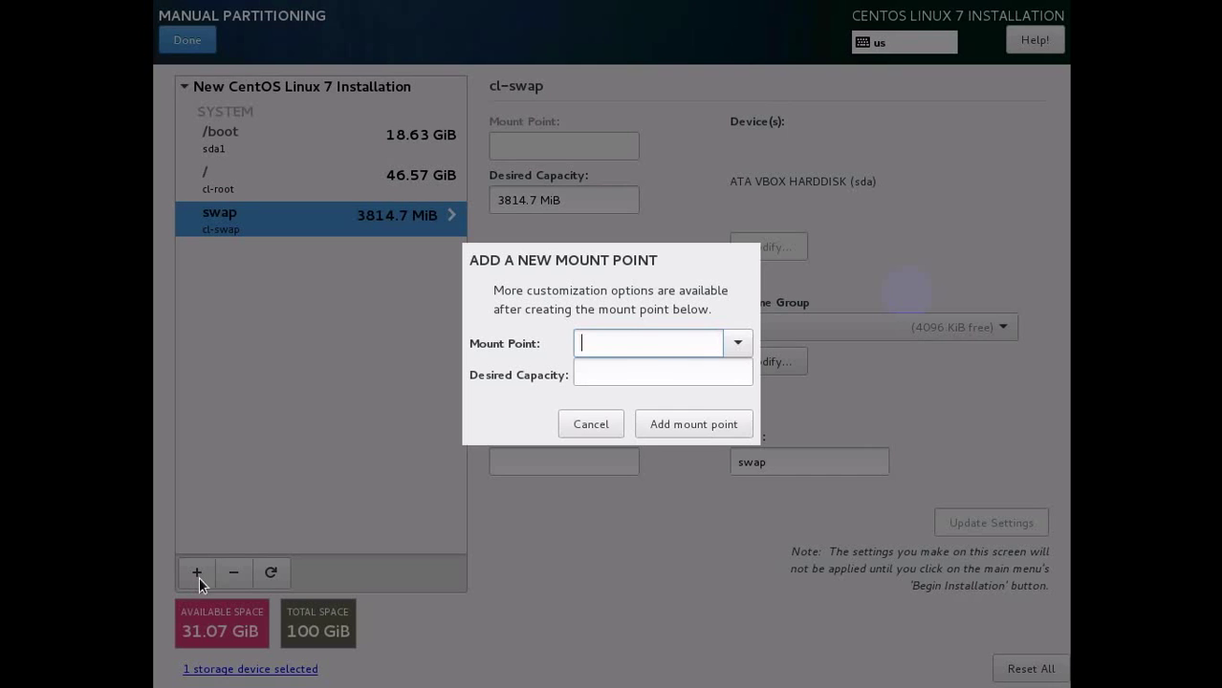
left_click(735, 343)
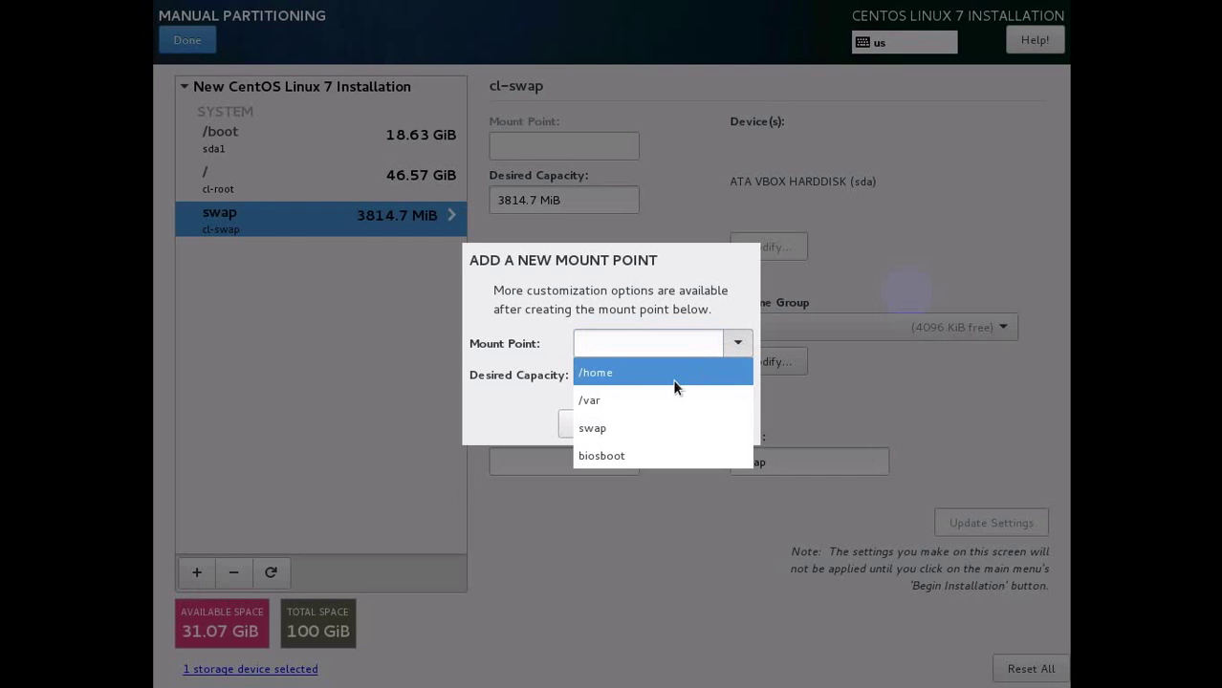
left_click(672, 372)
left_click(642, 375)
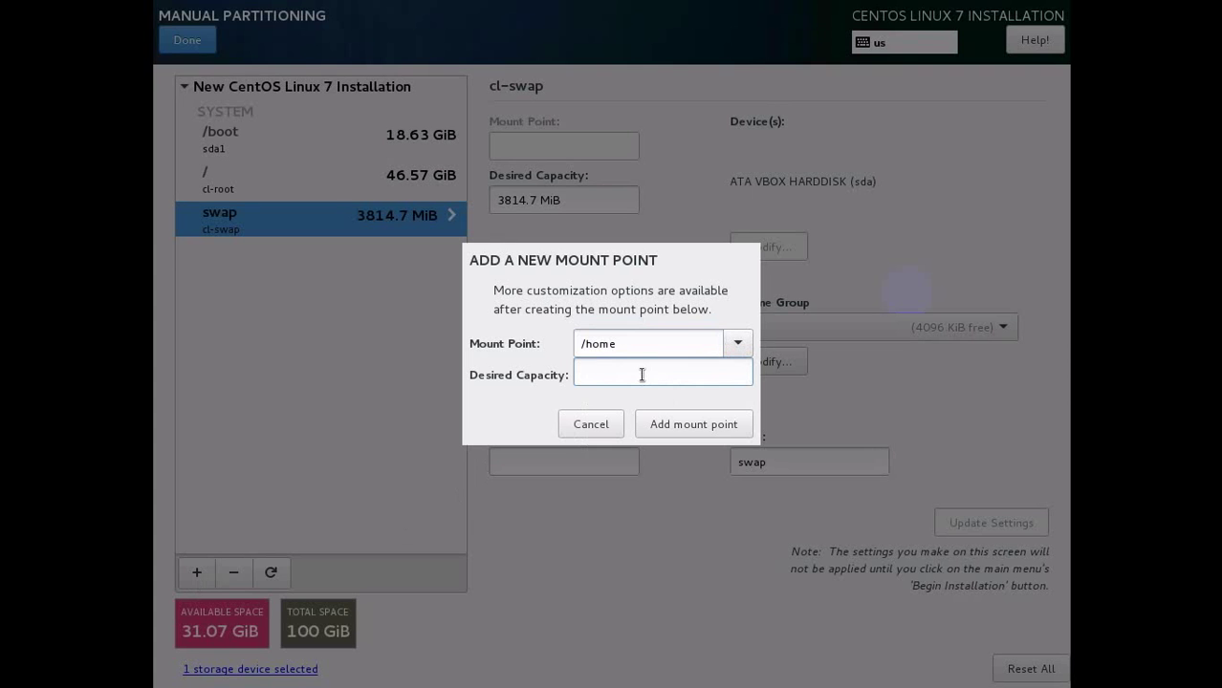
type("20 GB")
left_click(677, 432)
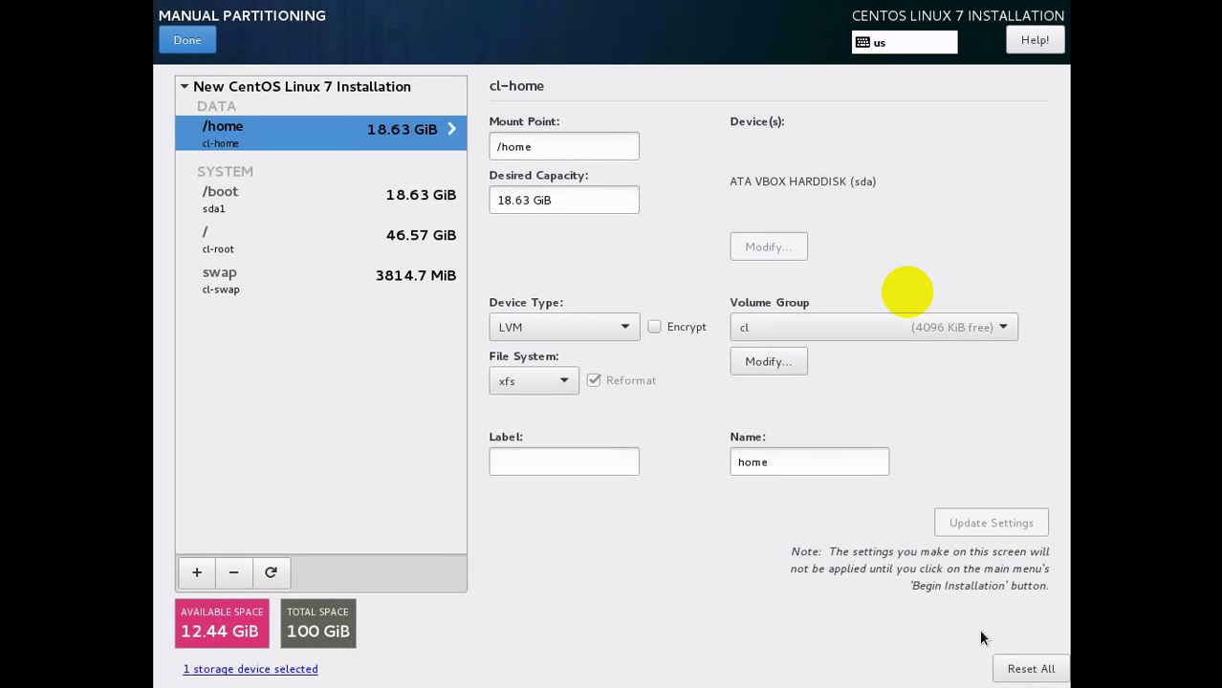
left_click(187, 40)
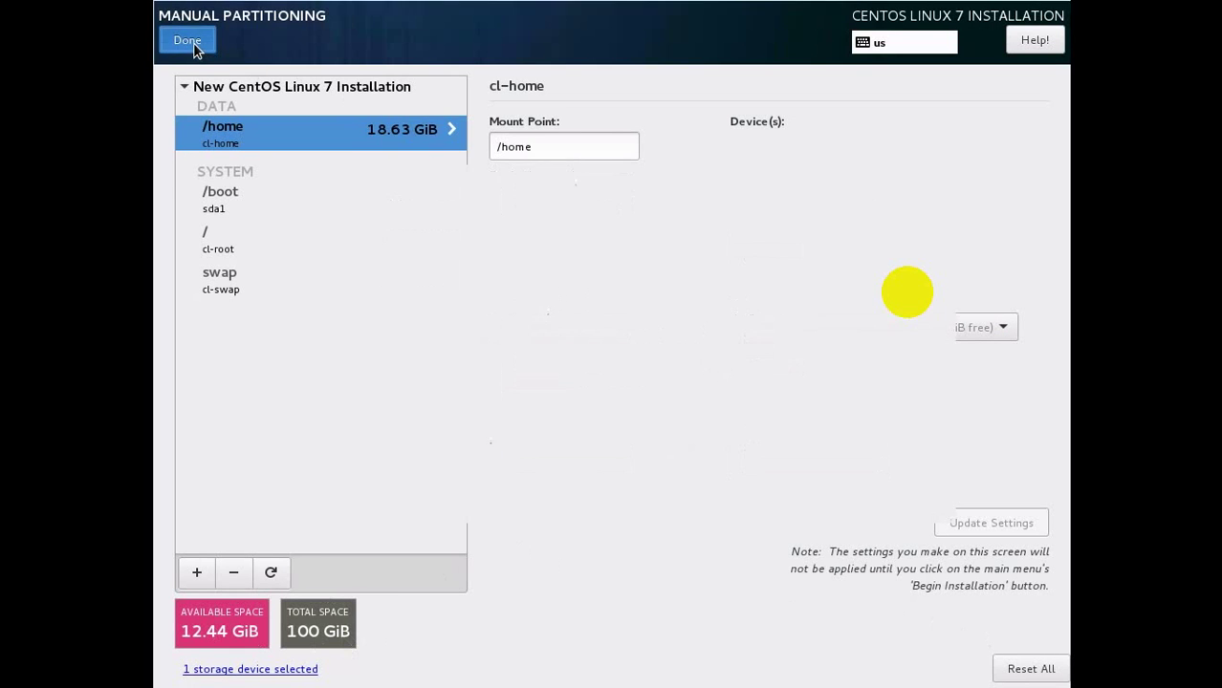
Accept the partitioning changes, begin installation, and set a confirmed root password.
left_click(865, 505)
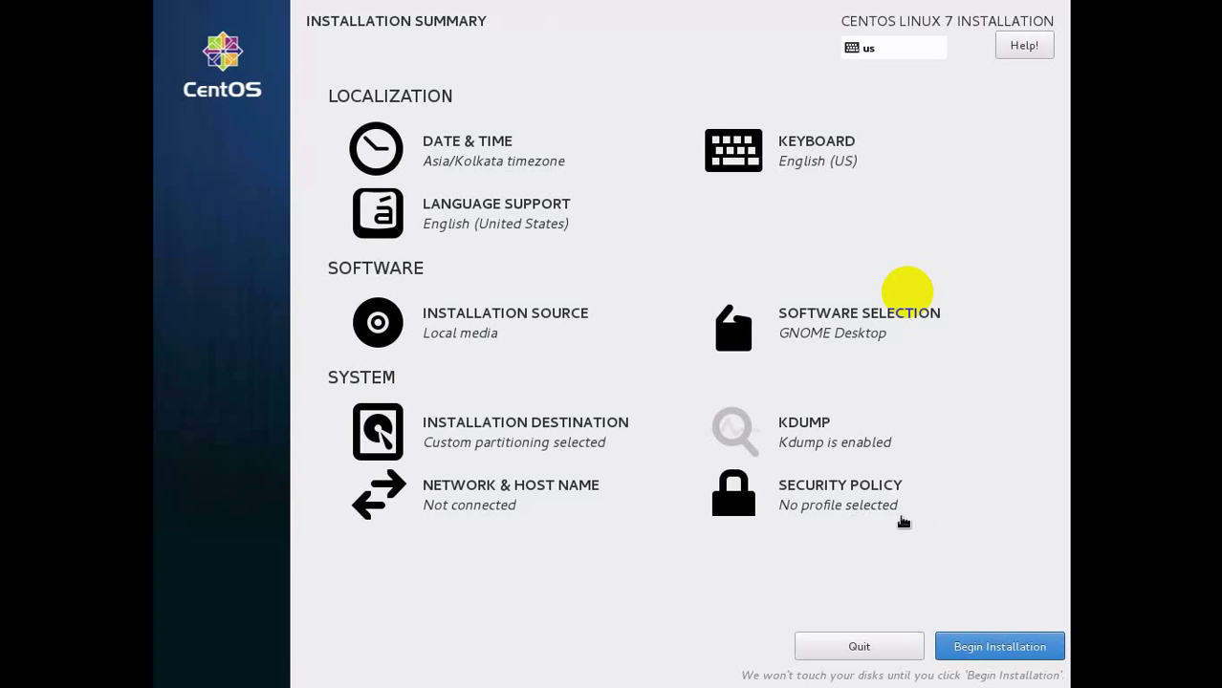
left_click(997, 654)
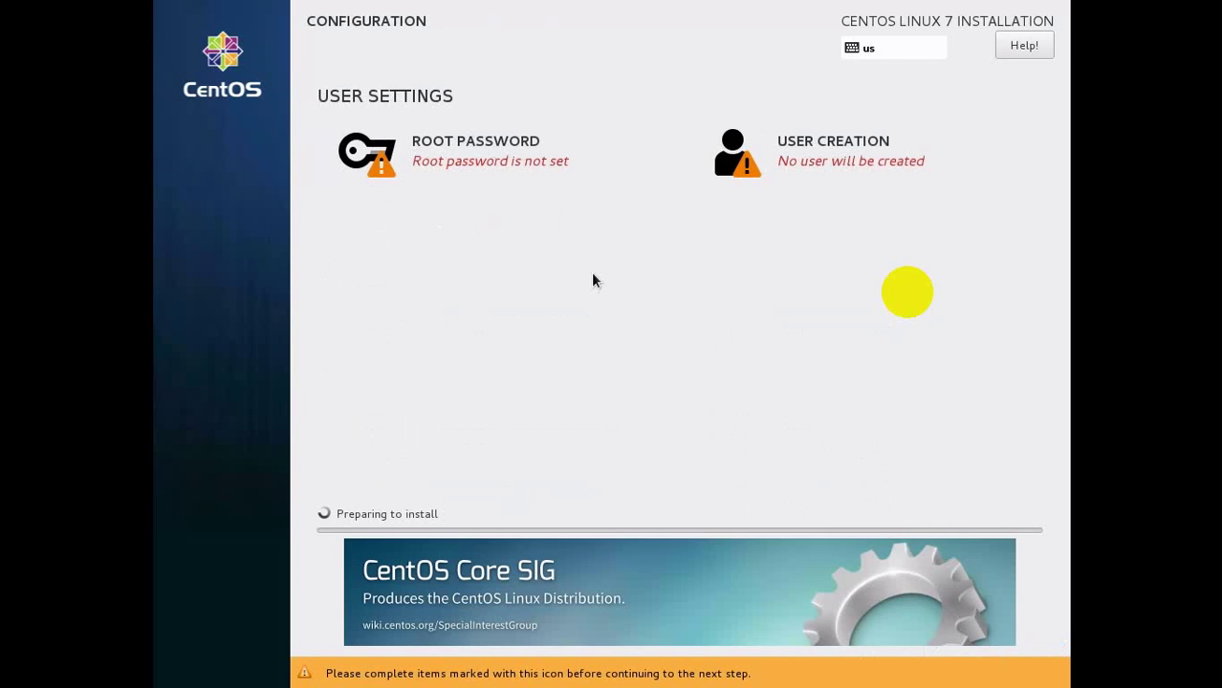
left_click(498, 180)
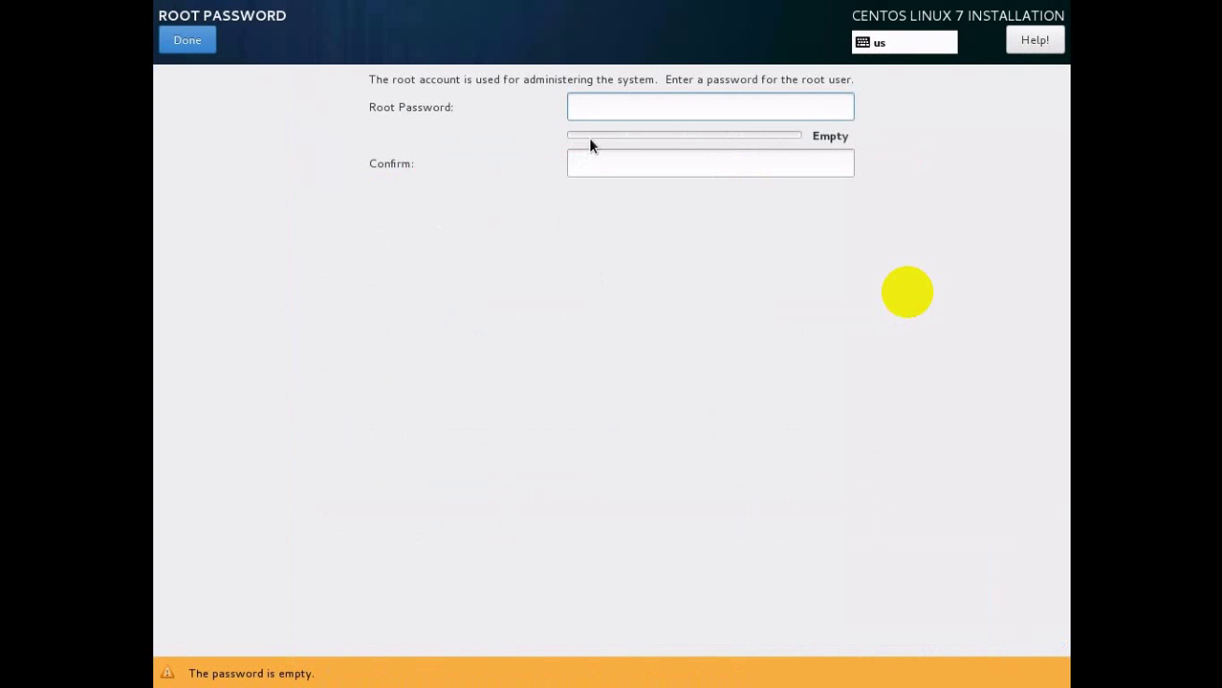
type("*******")
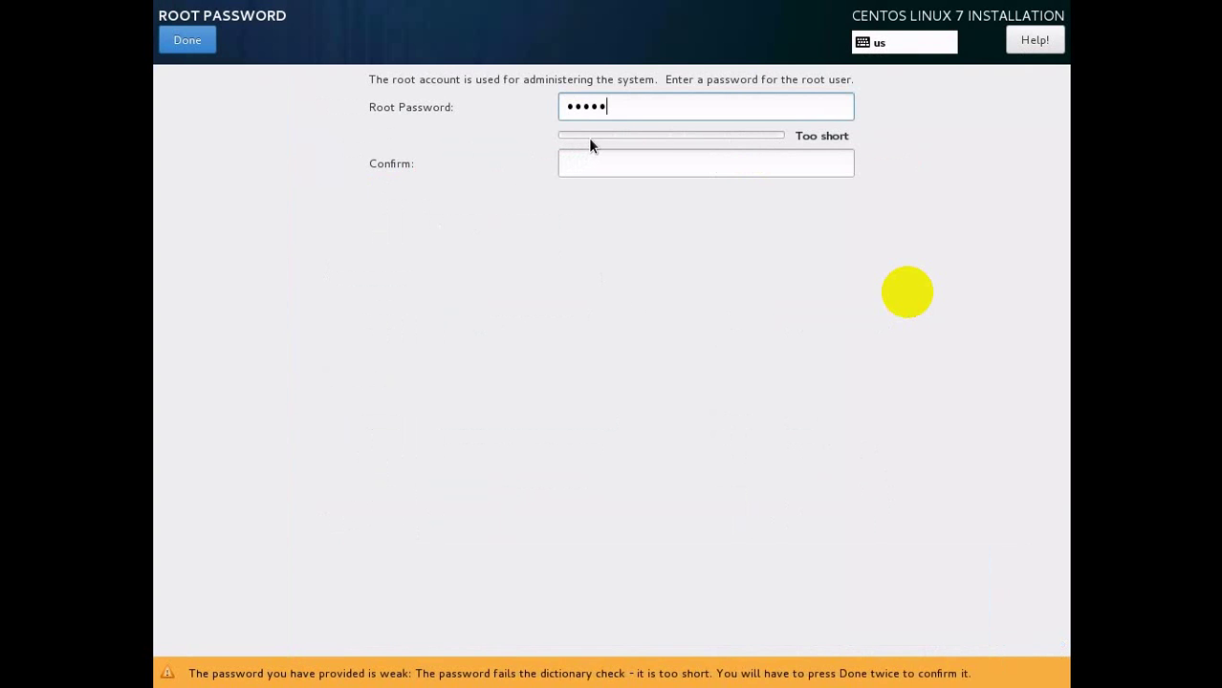
type("***")
key("Tab")
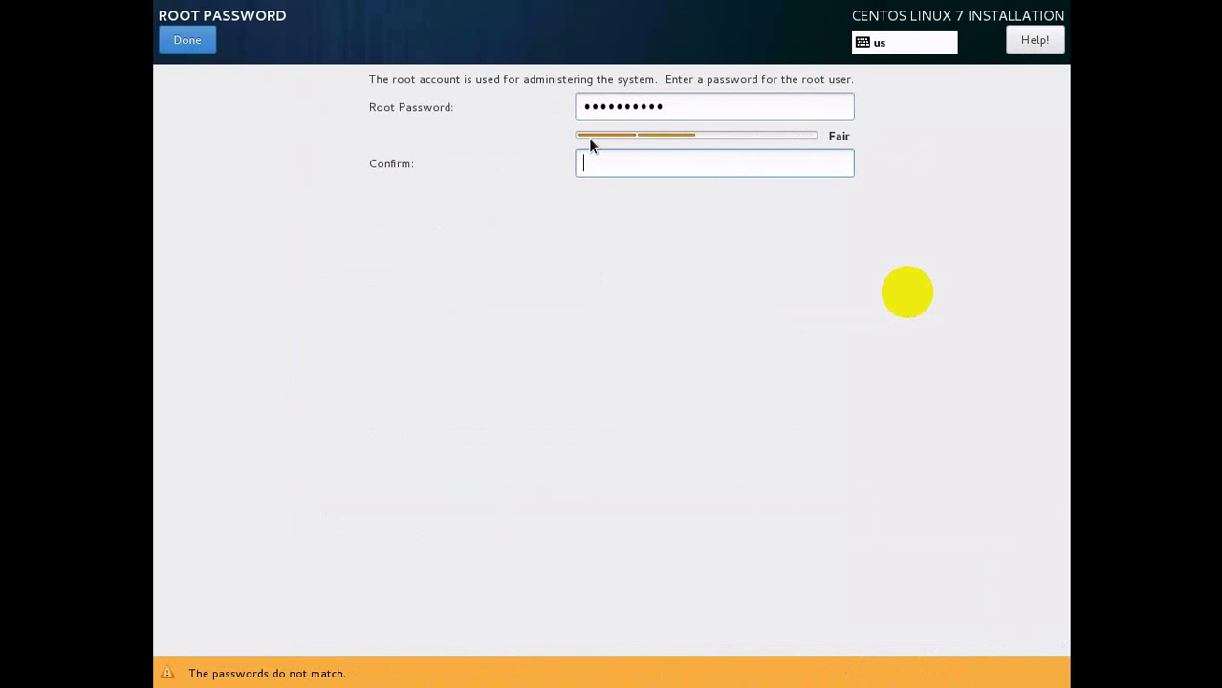
type("**********")
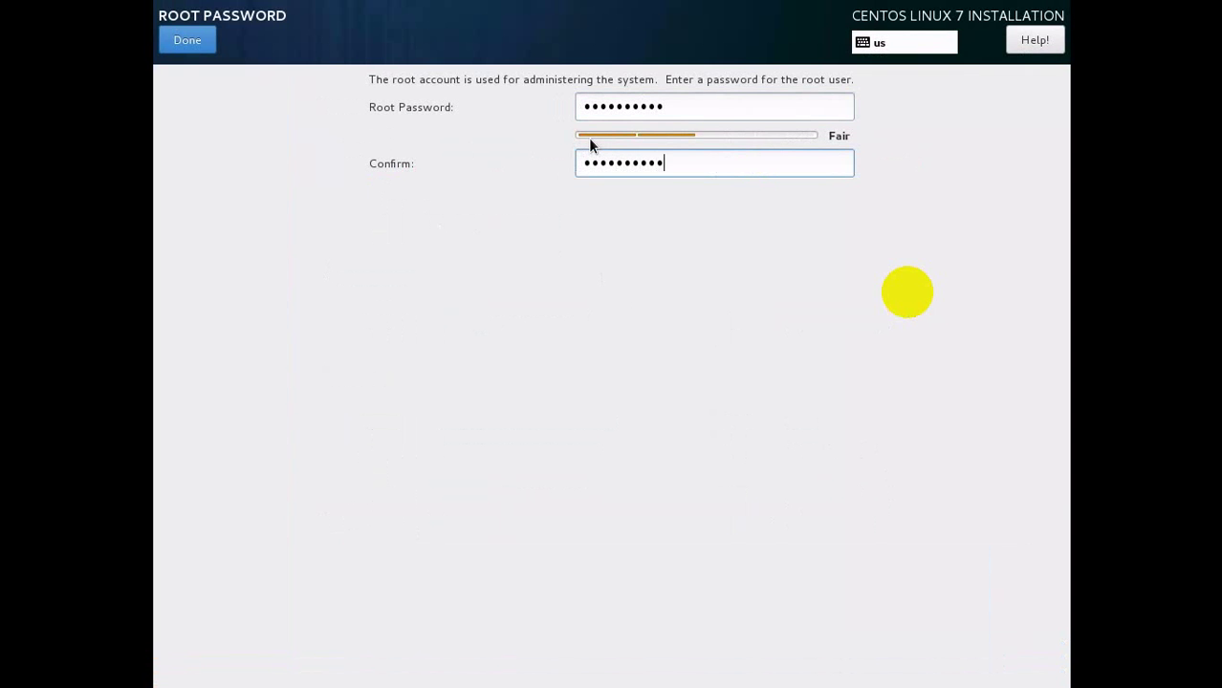
left_click(208, 42)
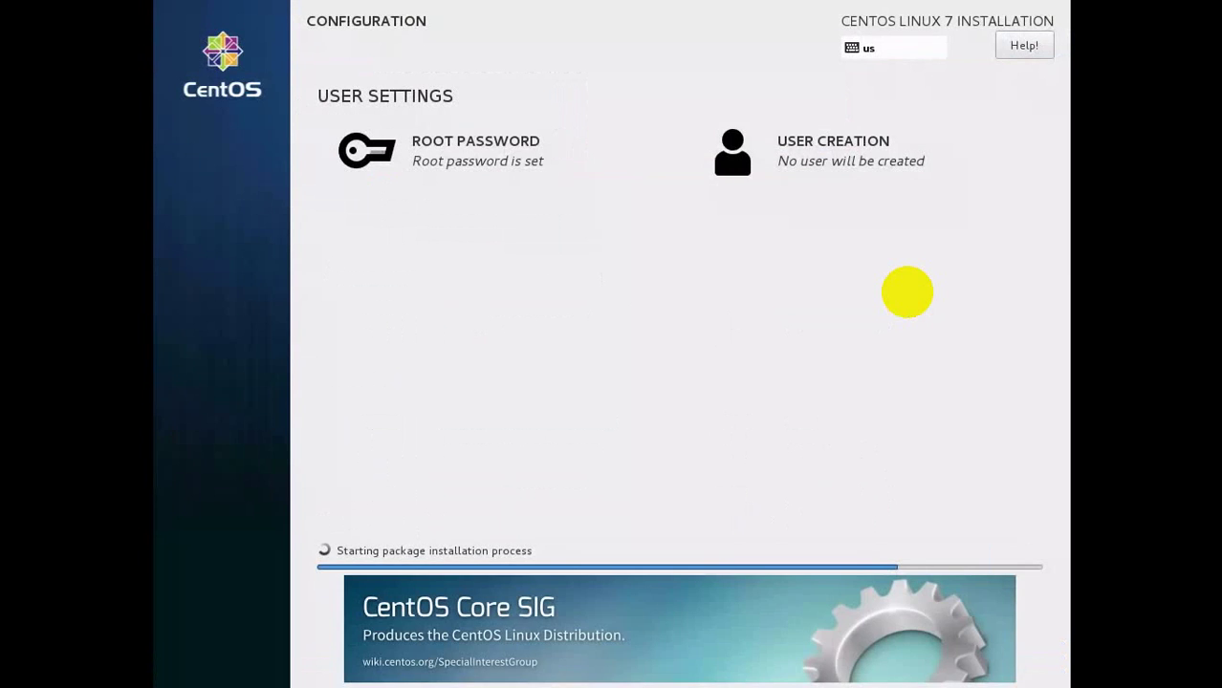
Create administrator user 'admin' with full name Administrator and a confirmed password.
left_click(859, 158)
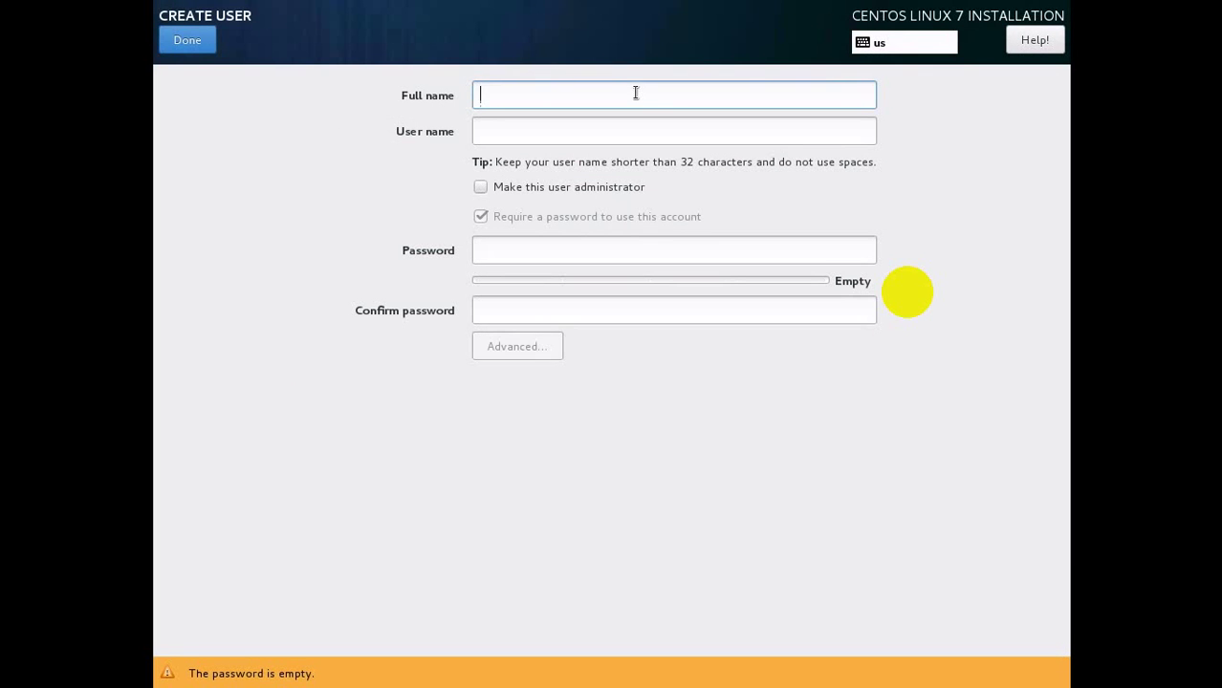
type("Administ")
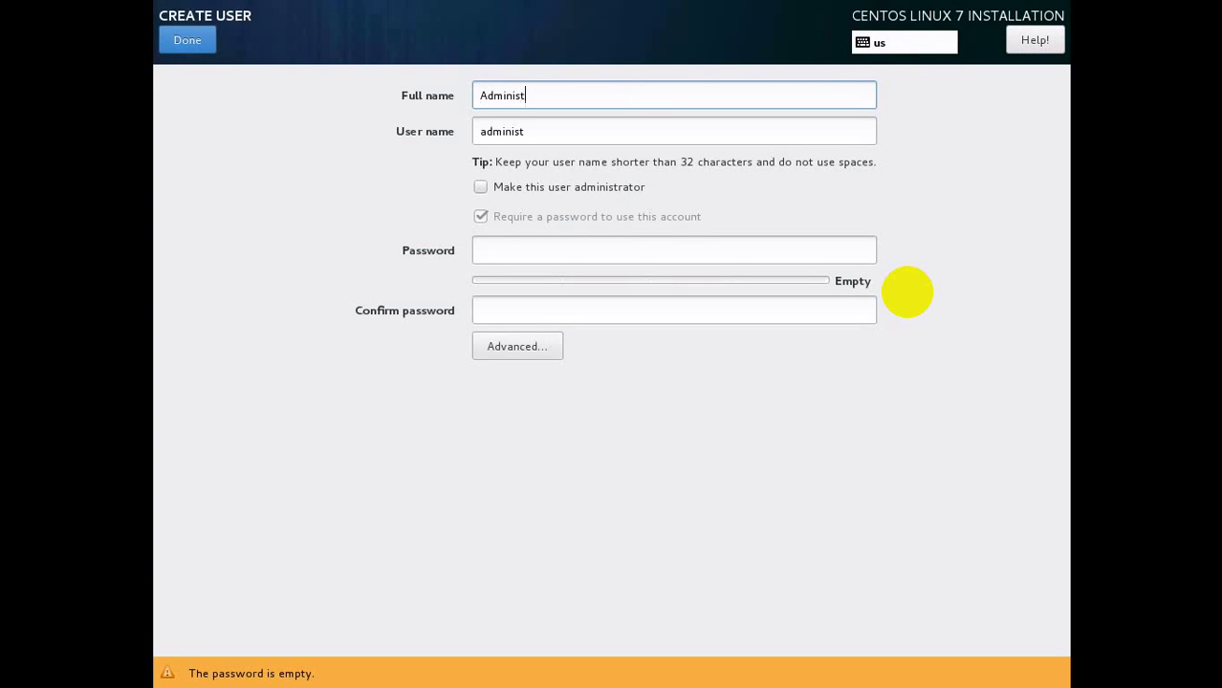
type("rator")
key("Tab")
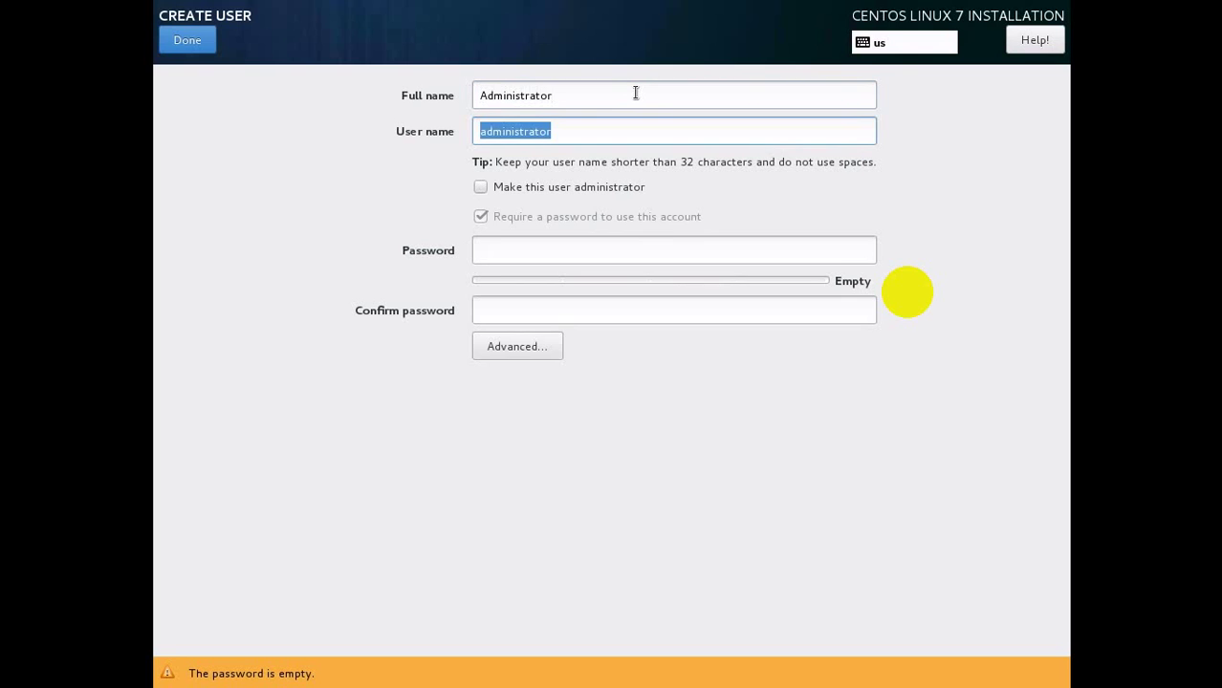
type("admin")
key("Tab")
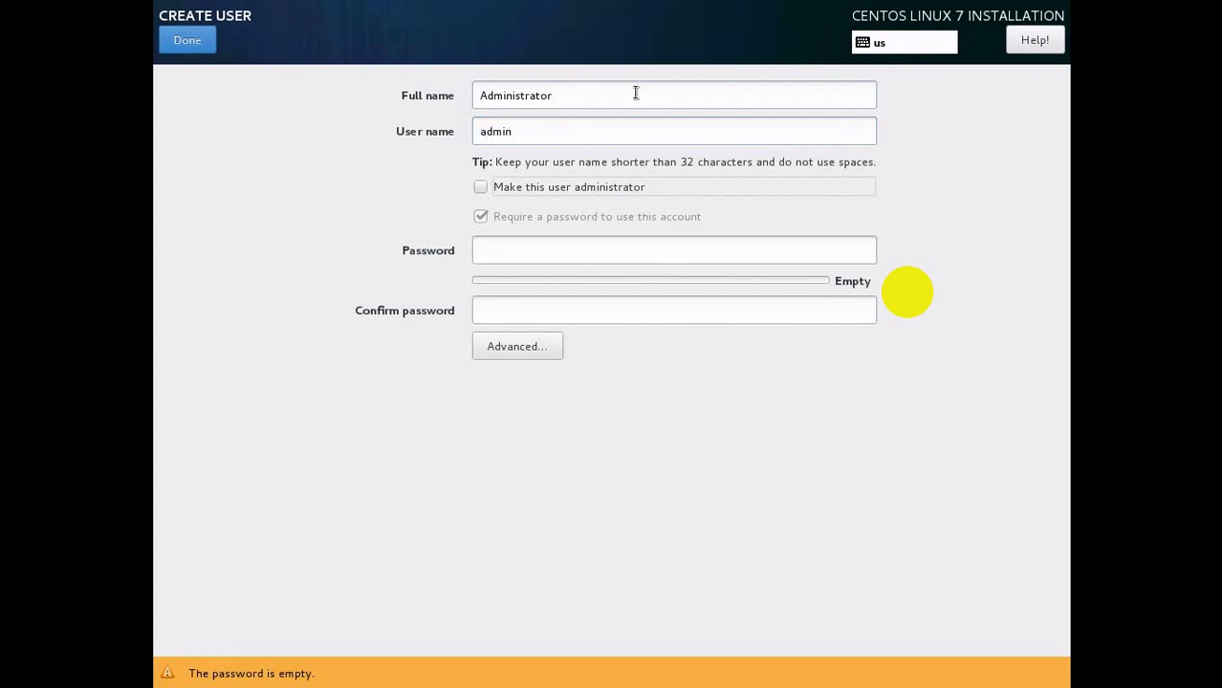
key("space")
key("Tab")
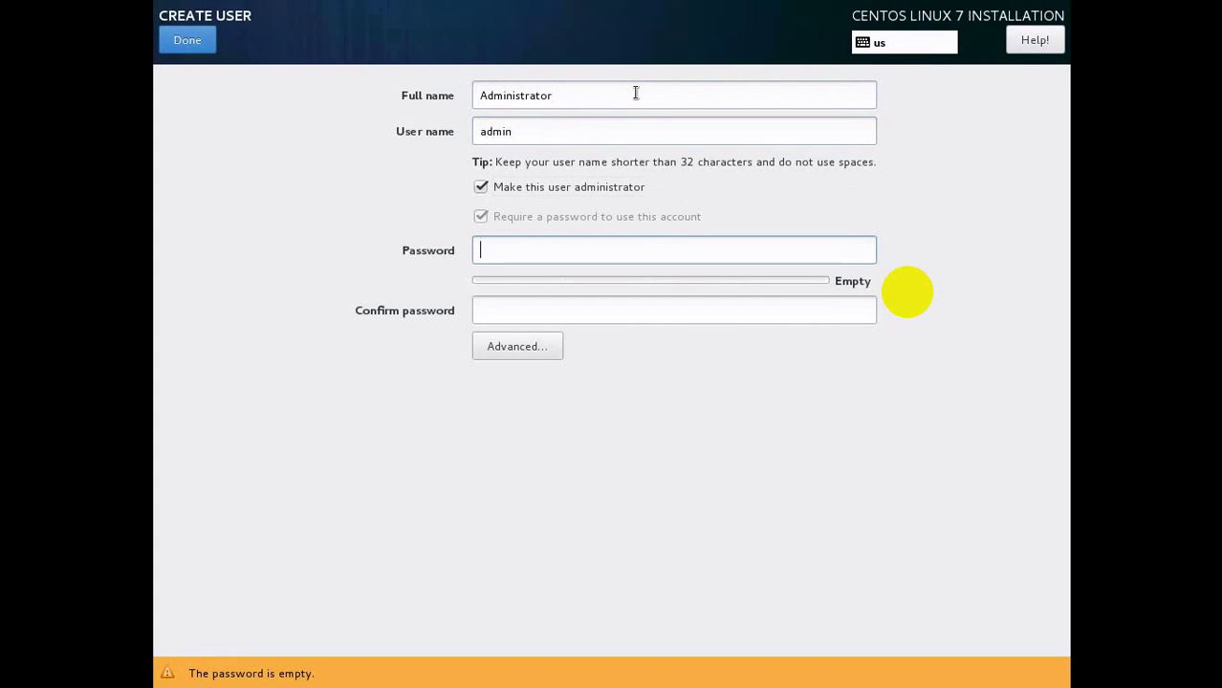
type("123456")
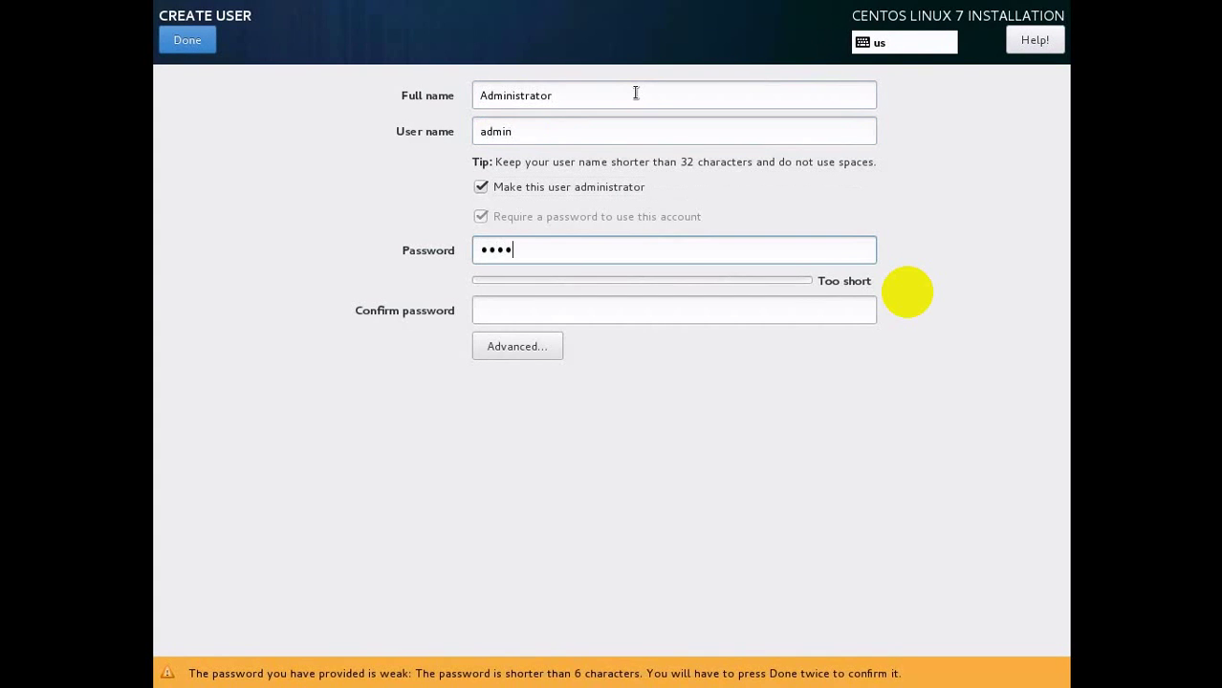
type("7890")
key("Tab")
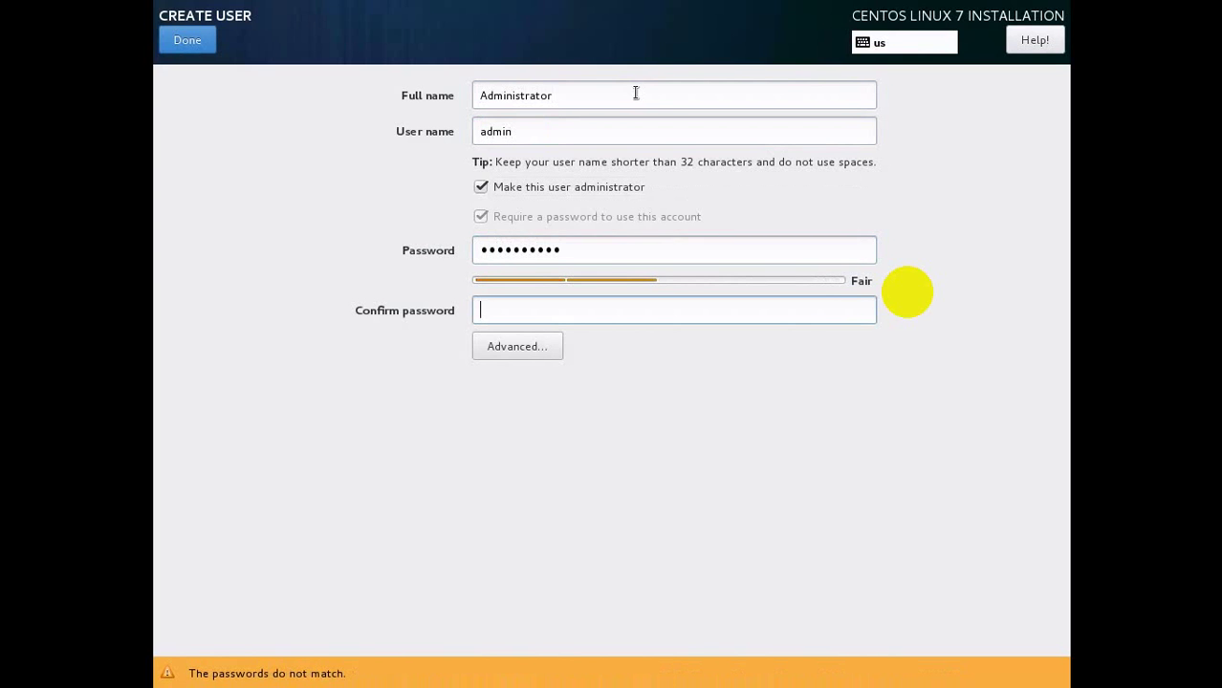
type("1234567890")
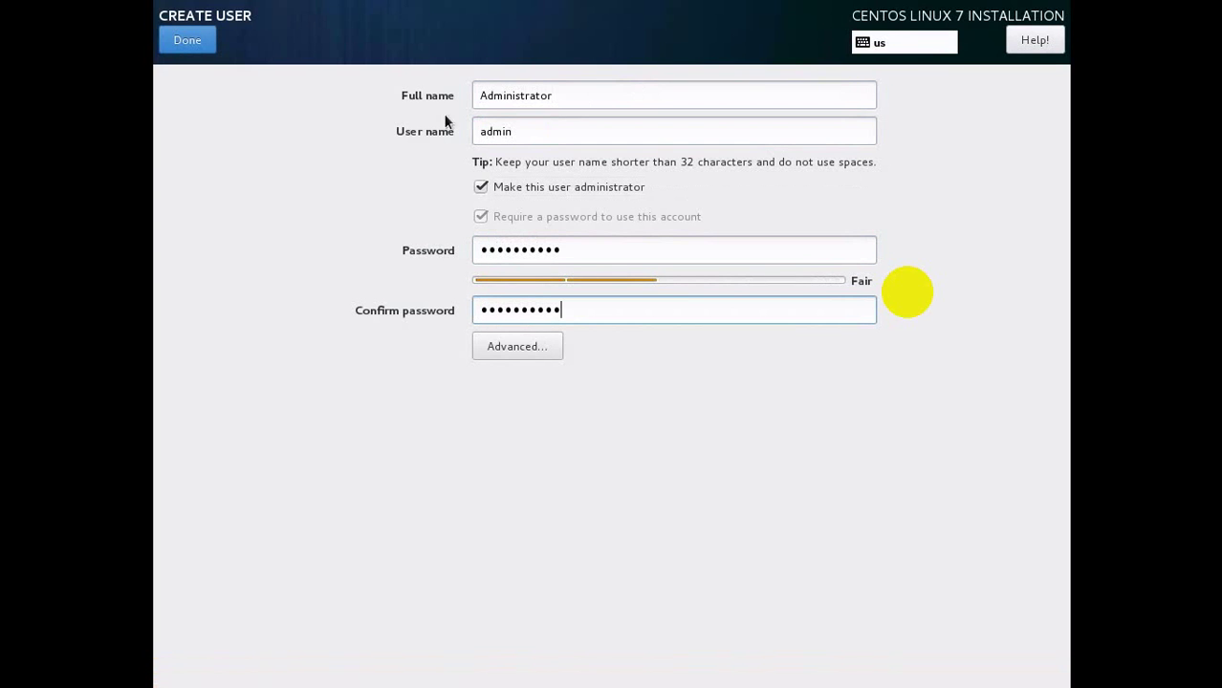
left_click(212, 45)
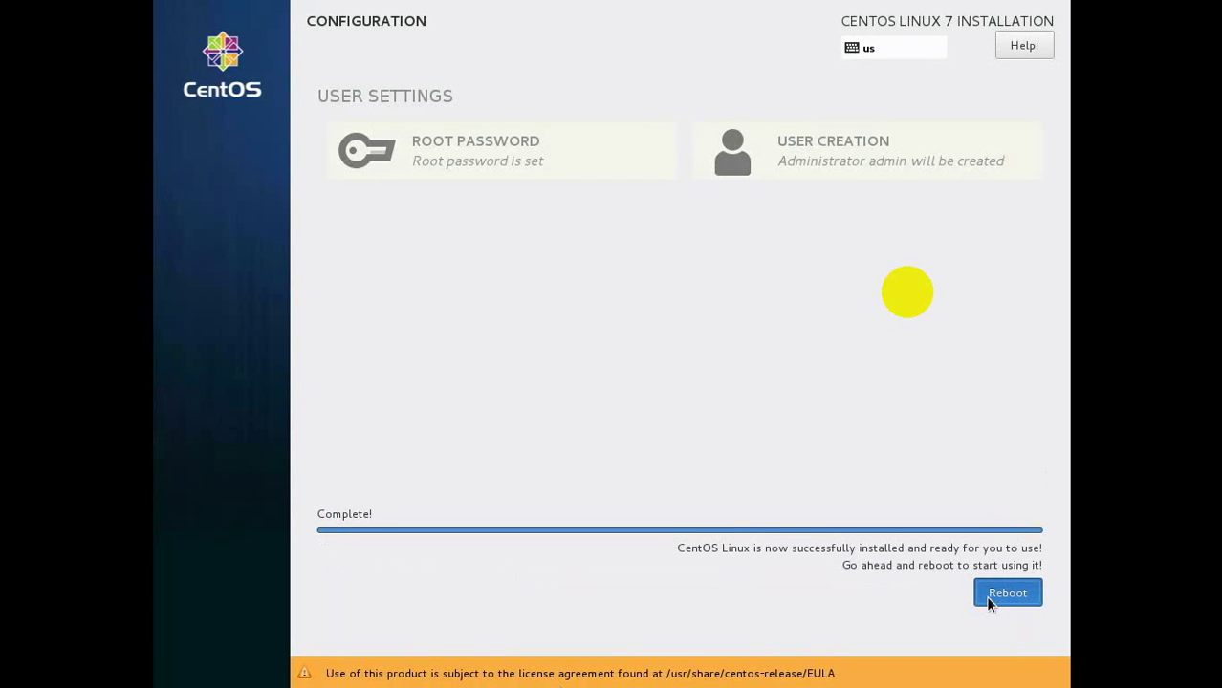
Reboot the finished installation into CentOS Initial Setup.
left_click(984, 595)
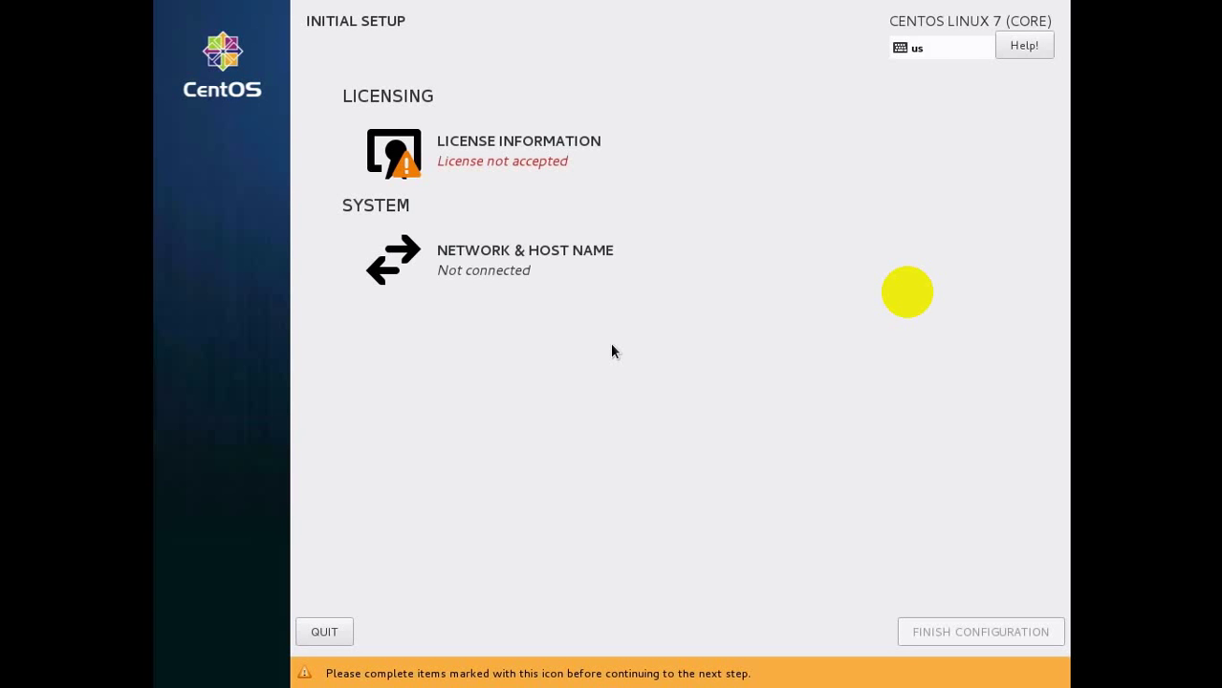
Accept the license agreement and switch on the wired enp0s3 Ethernet connection.
left_click(525, 153)
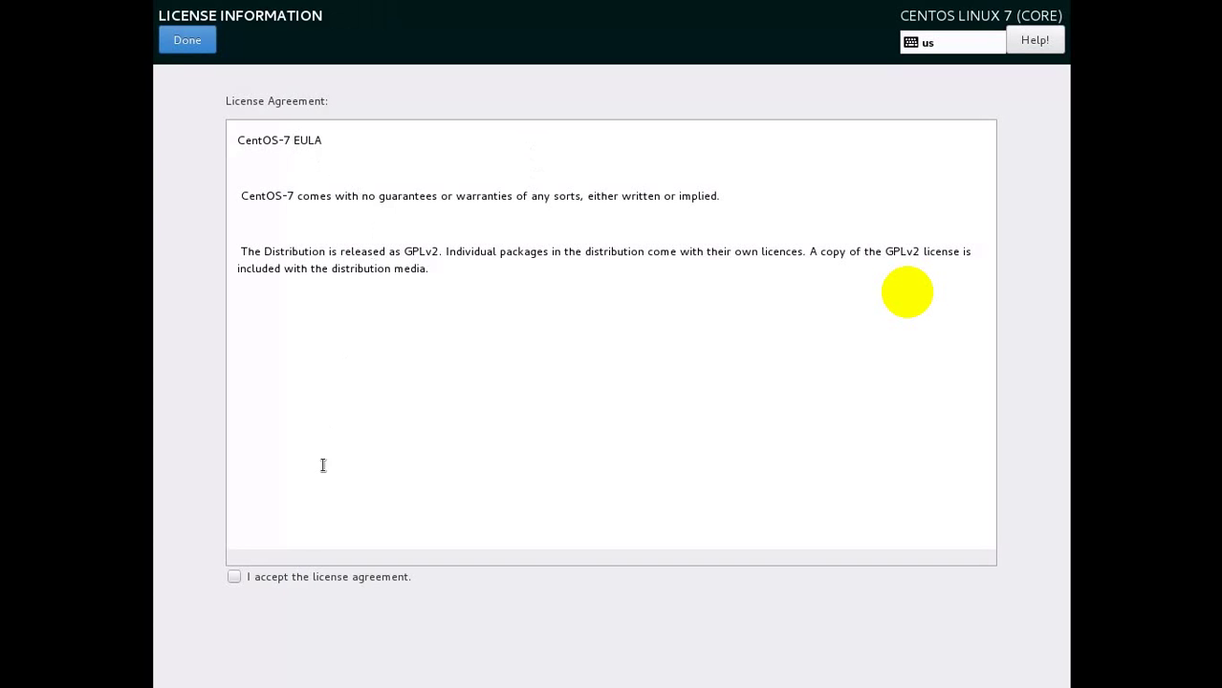
left_click(232, 576)
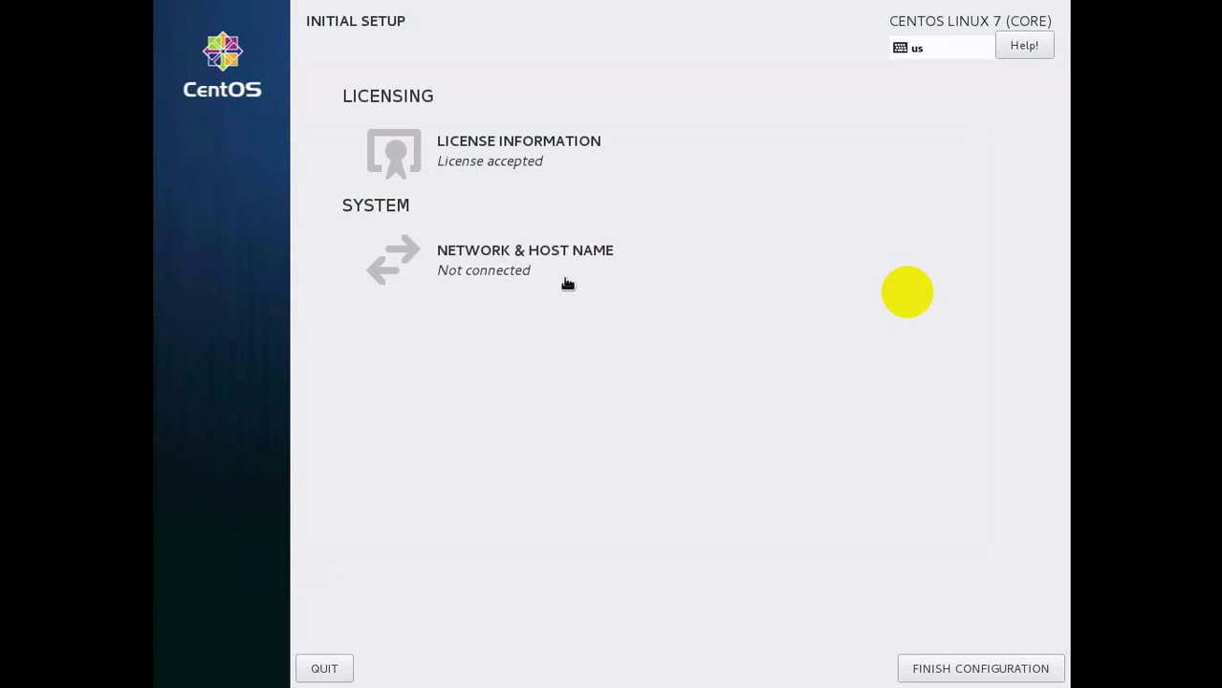
left_click(521, 275)
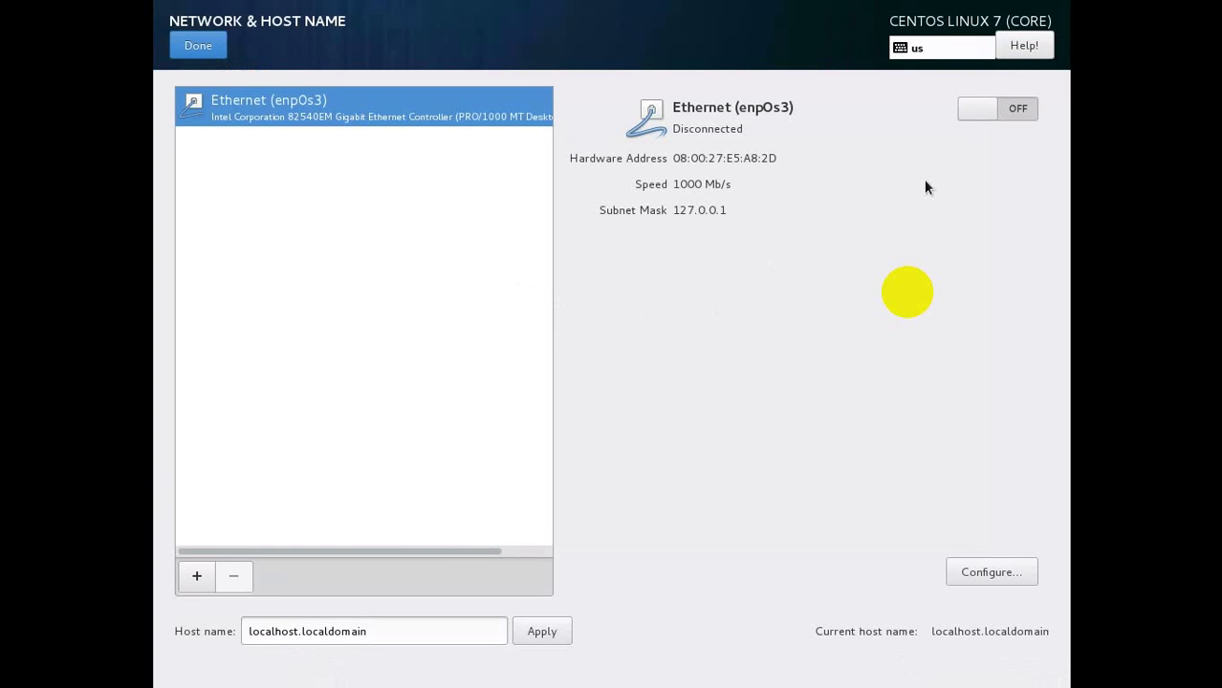
left_click(1025, 112)
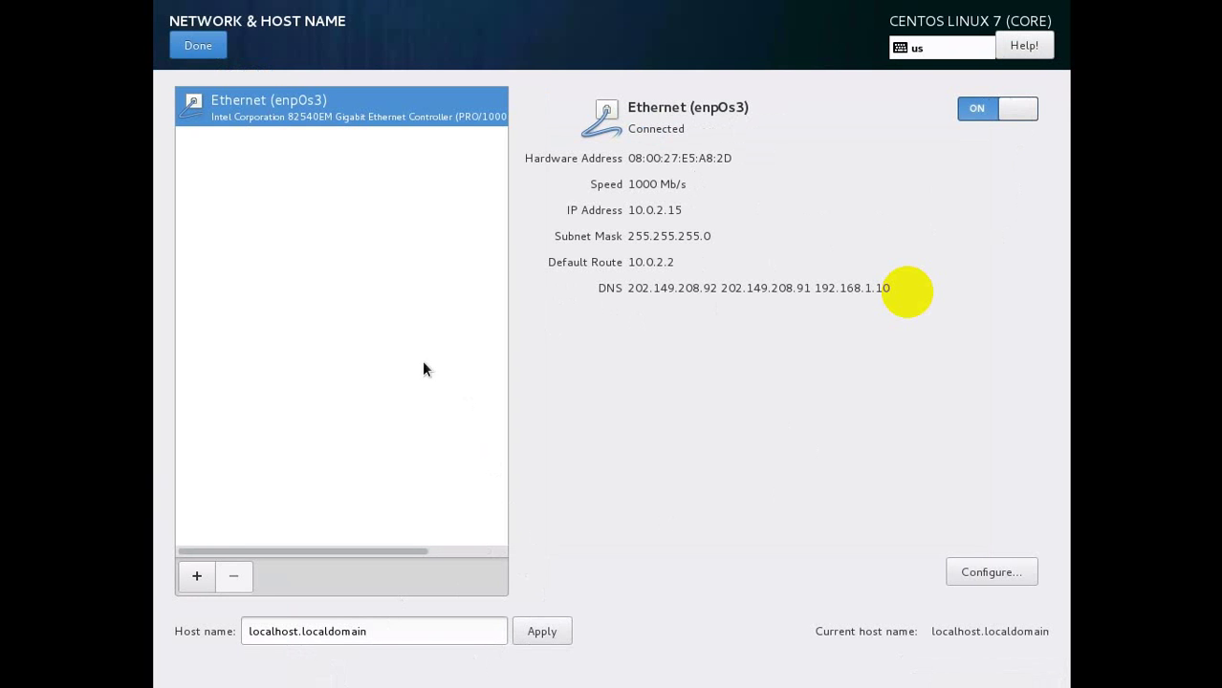
left_click(198, 46)
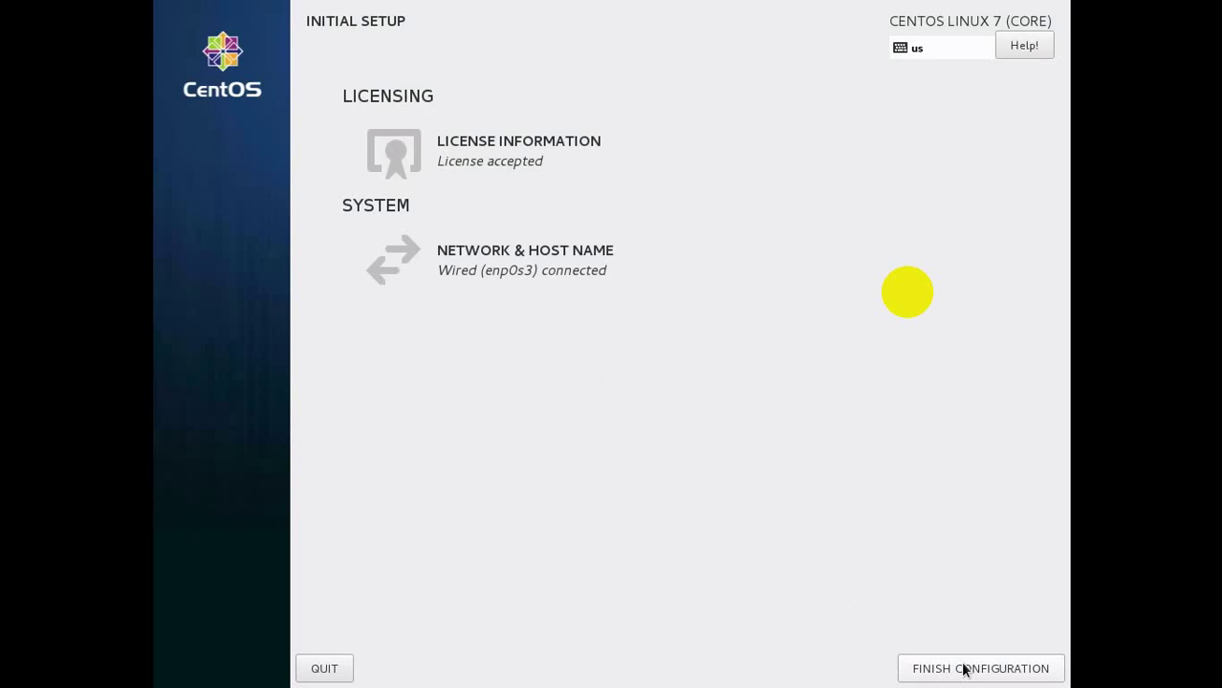
Finish the Initial Setup configuration to reach the GNOME login screen.
left_click(964, 667)
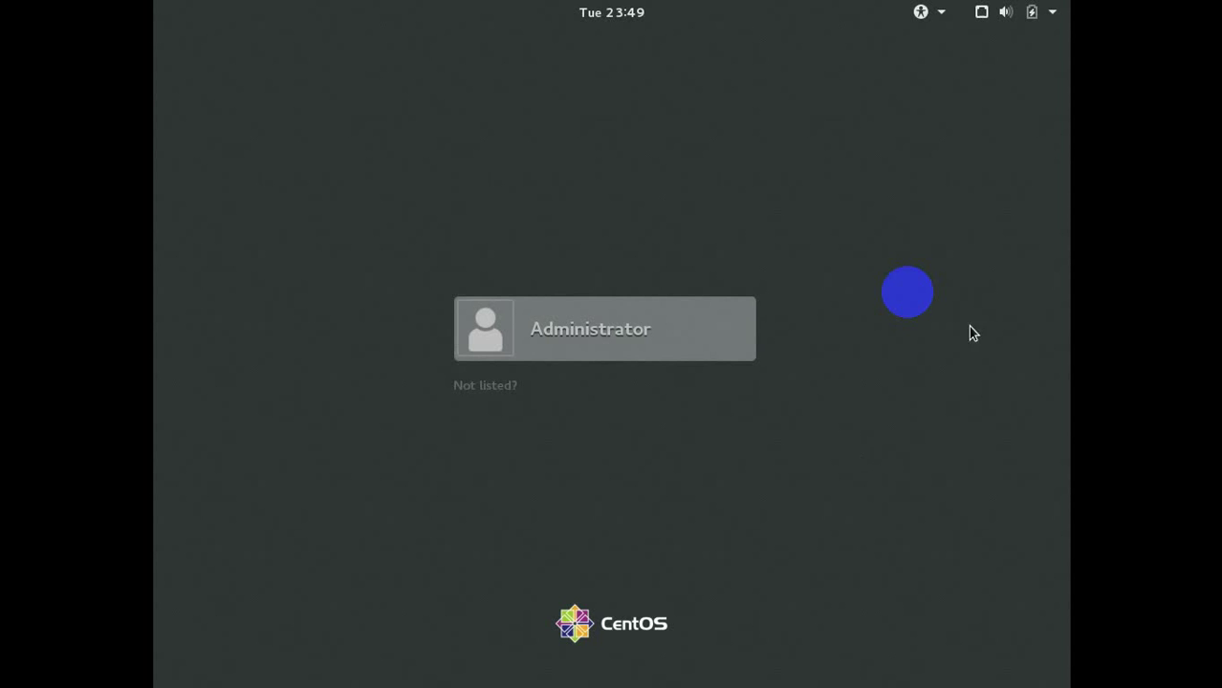
Sign in to GNOME as Administrator with the account password.
left_click(616, 350)
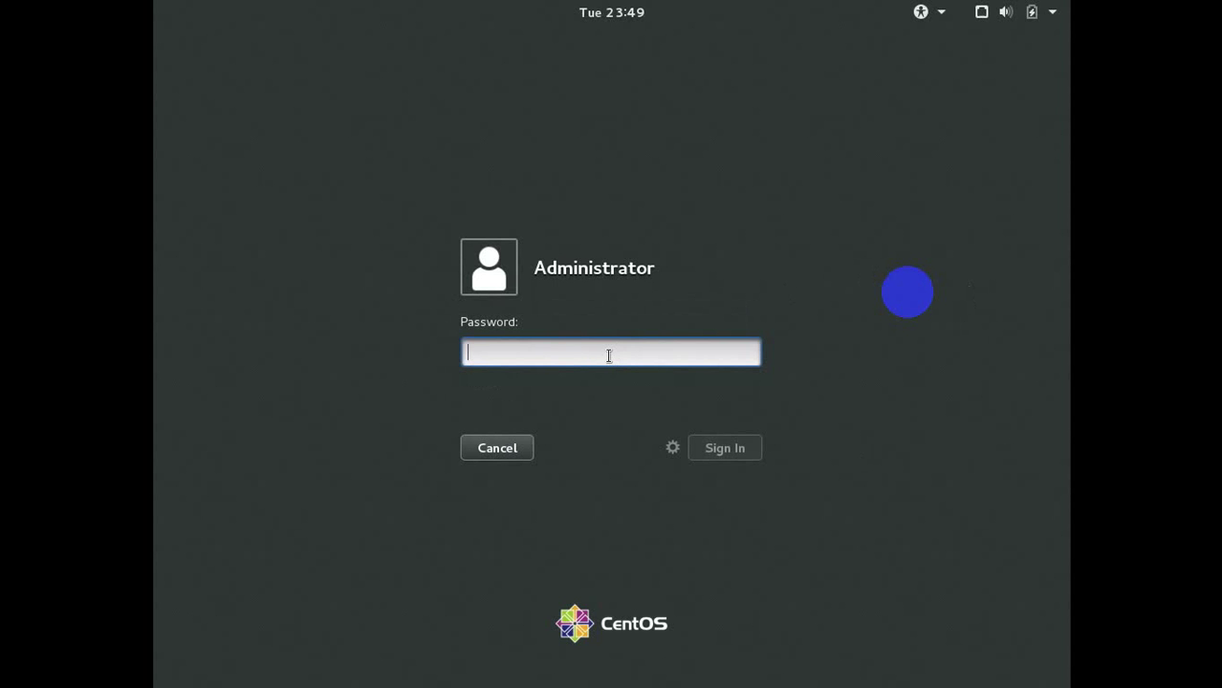
type("***********")
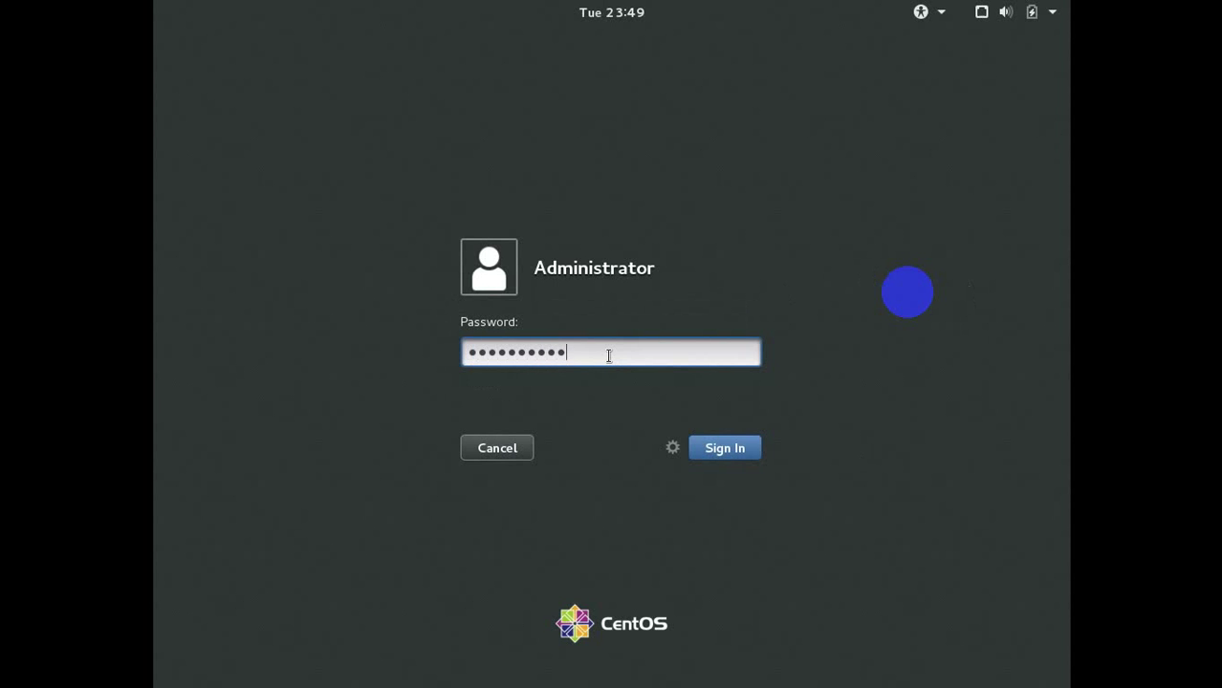
key("Return")
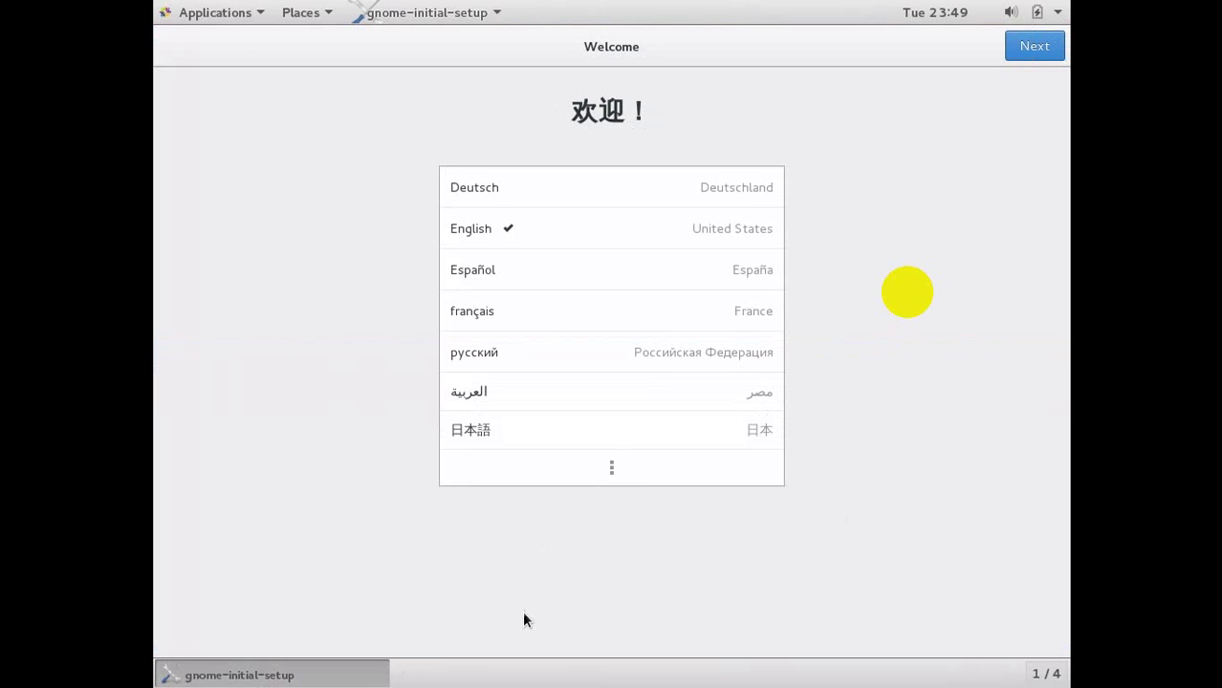
Accept English on the Welcome page and the English (US) keyboard layout on the Typing page.
left_click(512, 229)
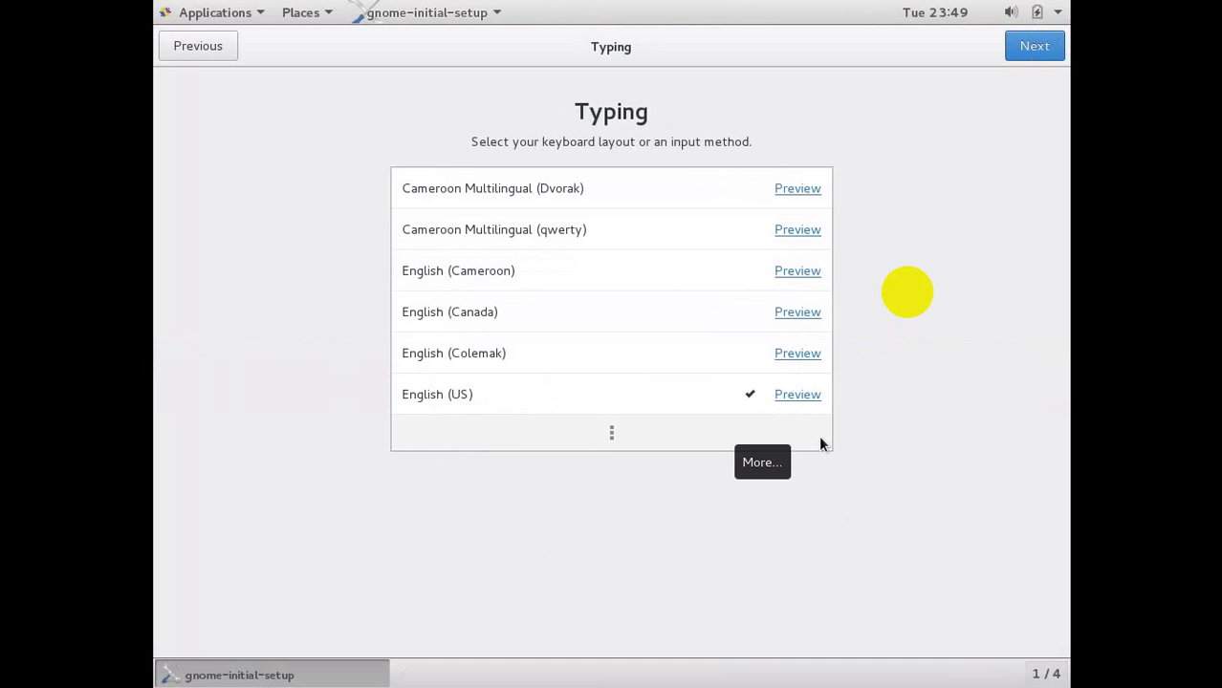
left_click(647, 400)
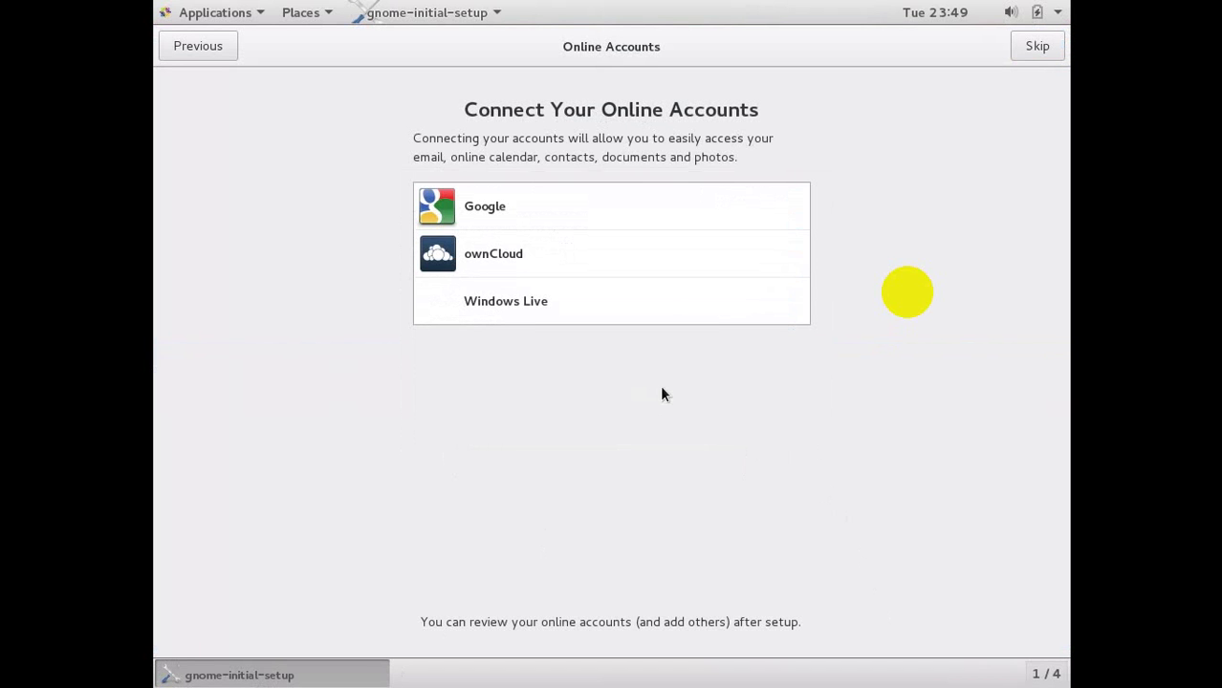